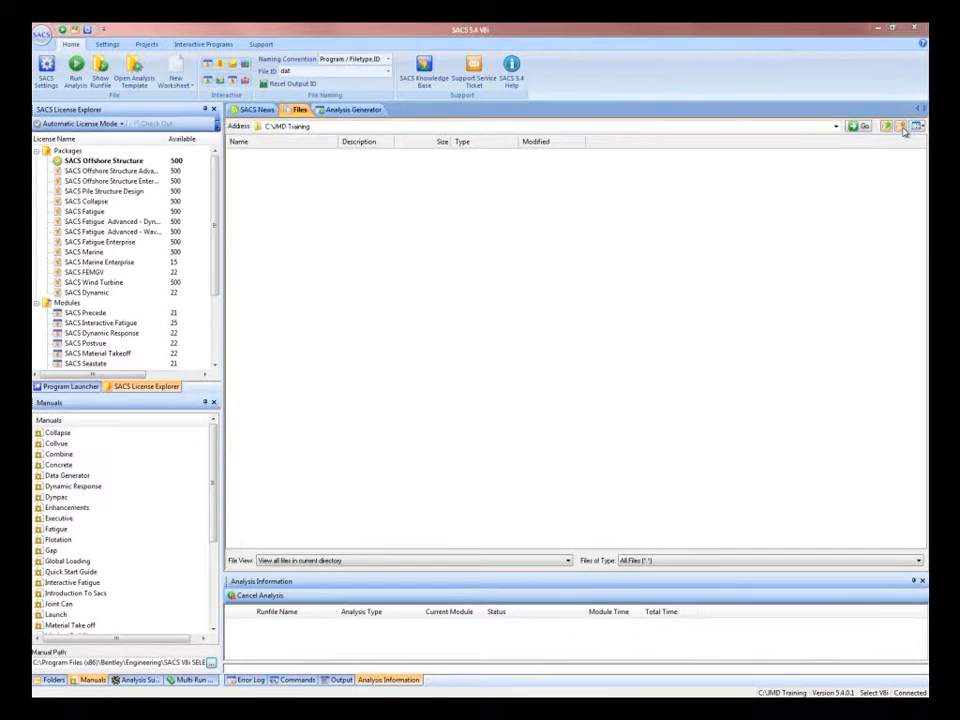
- Create a new folder named 'Training Project' and open it
left_click(901, 127)
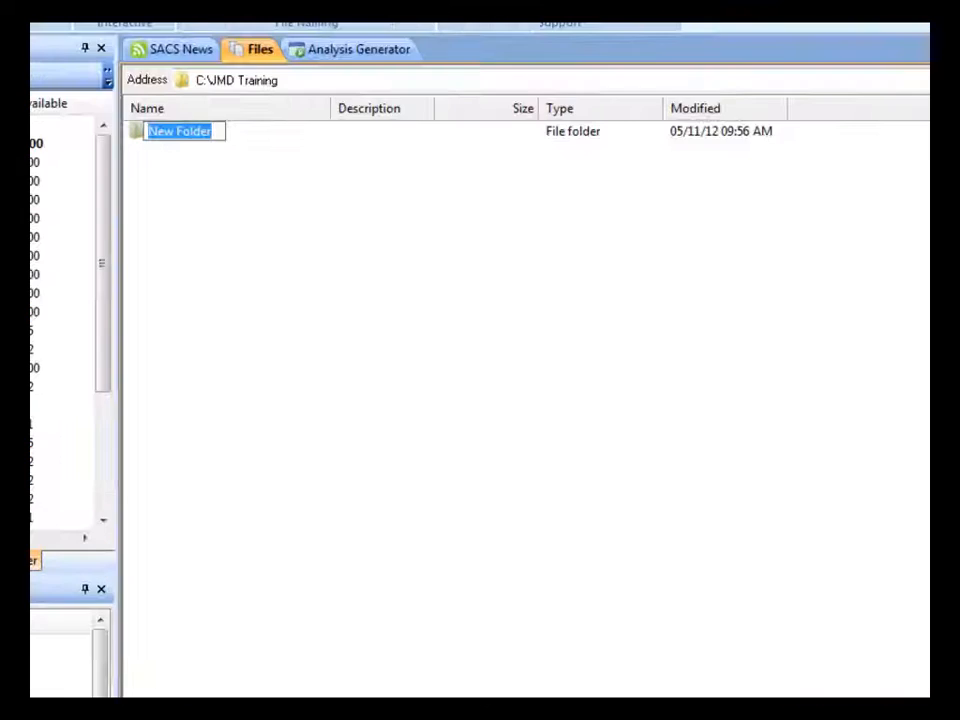
type("Tr")
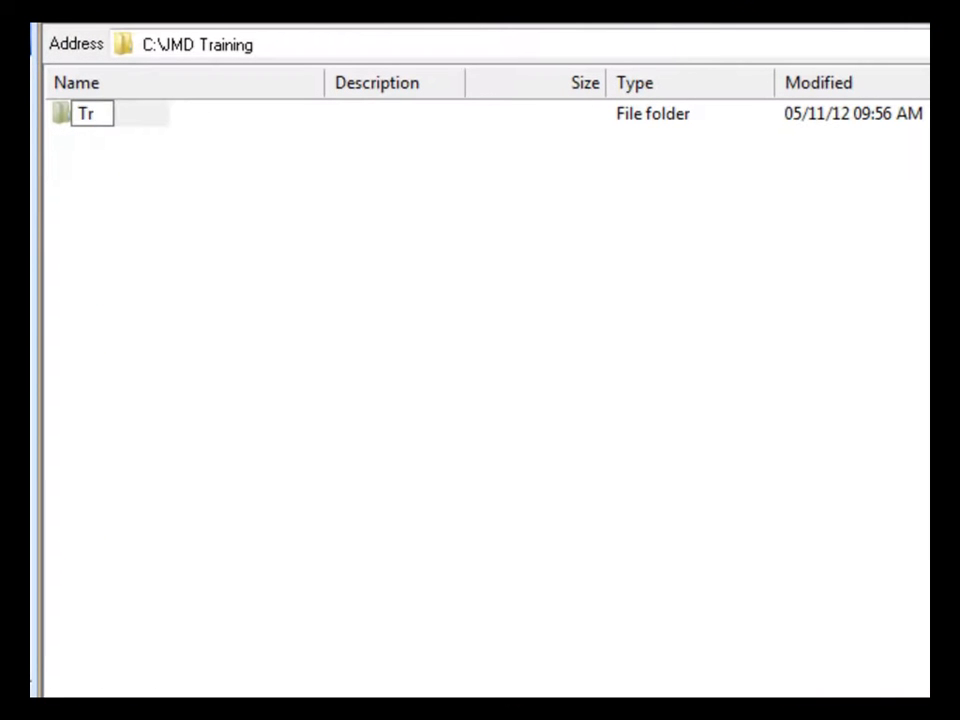
type("ainin")
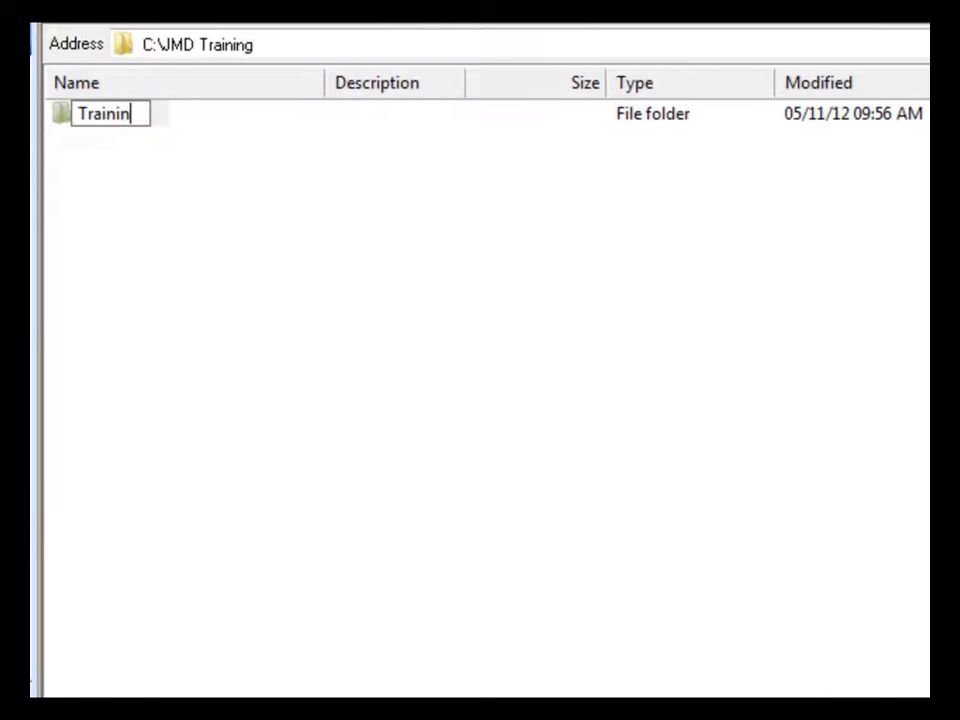
type("g Project")
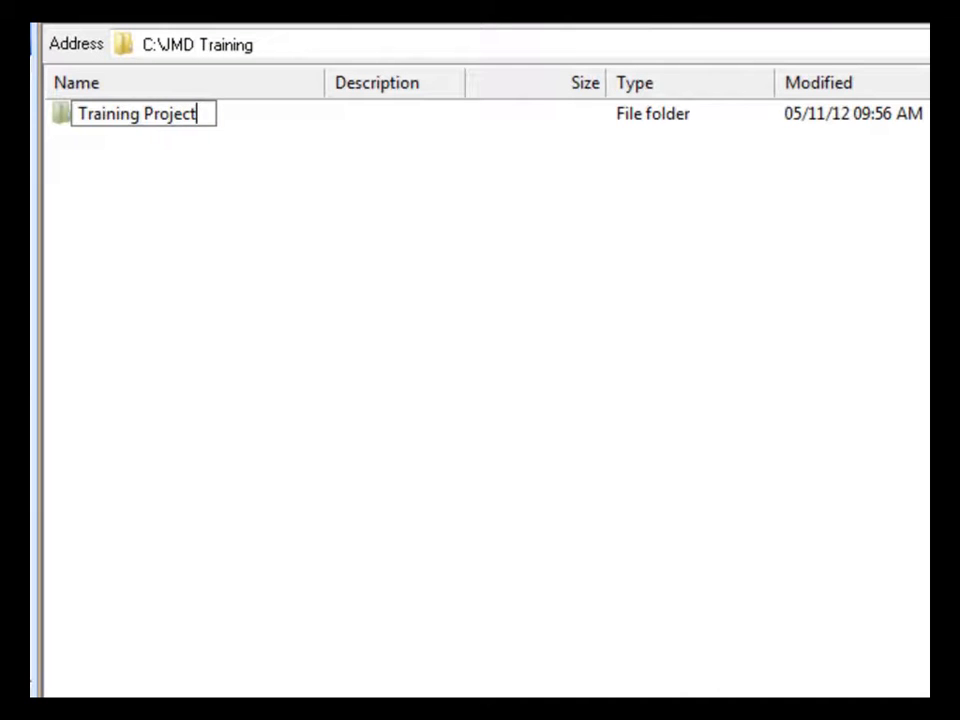
left_click(742, 434)
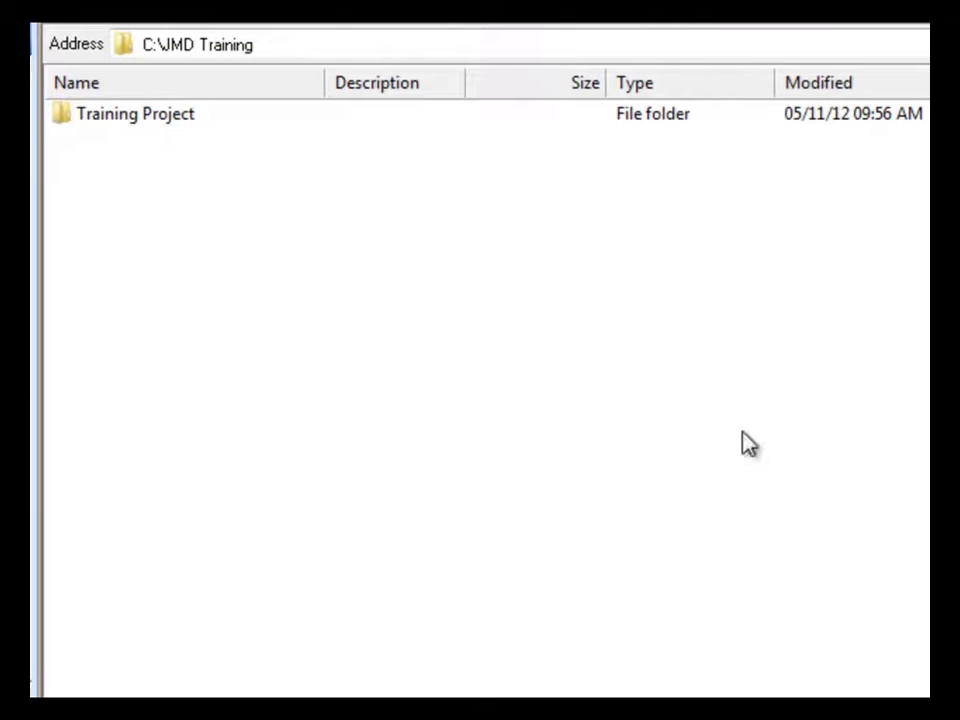
double_click(131, 121)
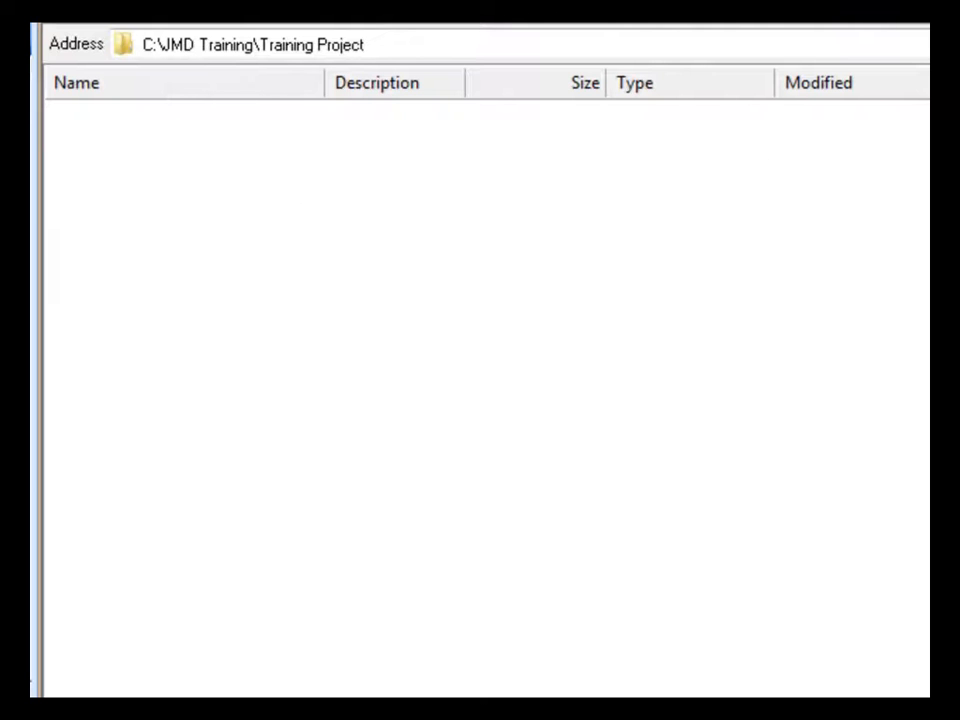
- Inside it, create a 'Structural Modeling' folder with Ctrl+Shift+N and open it
key("ctrl+shift+n")
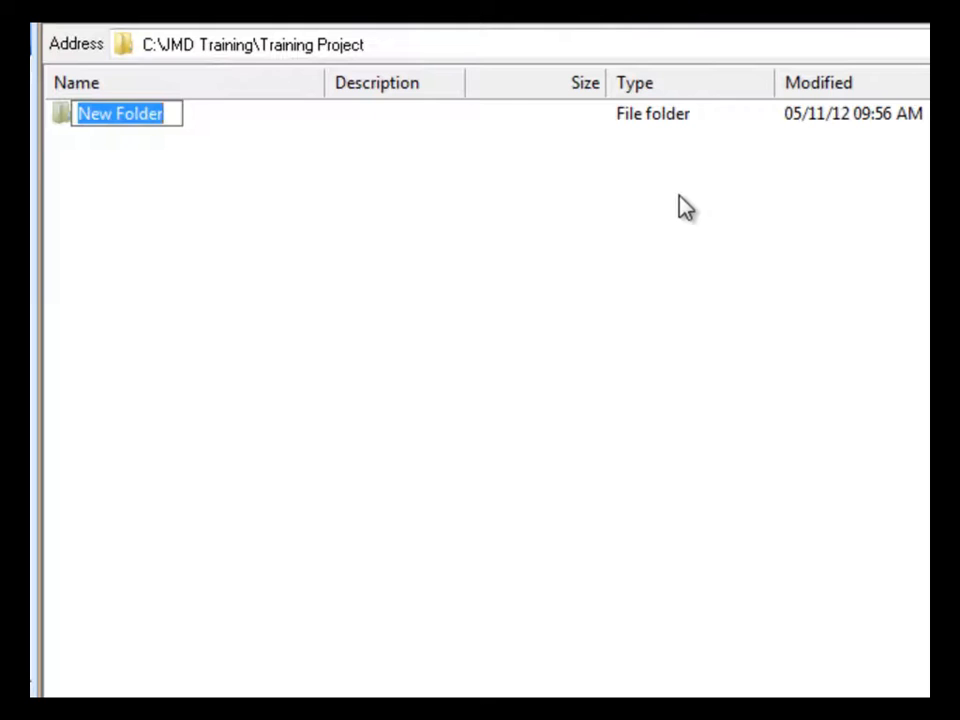
type("Struct")
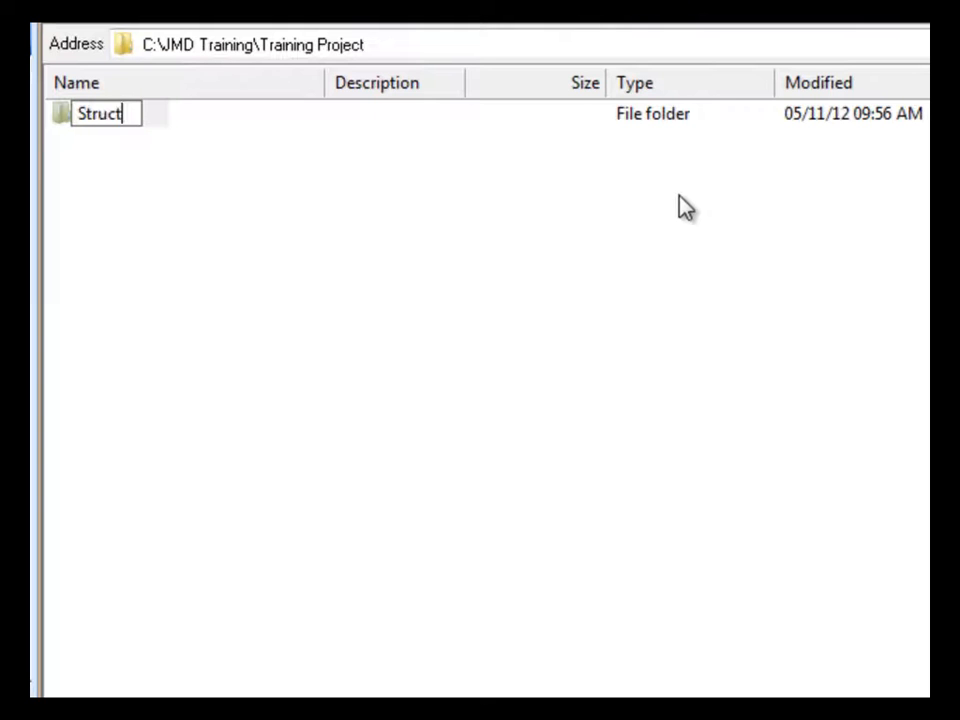
type("ural")
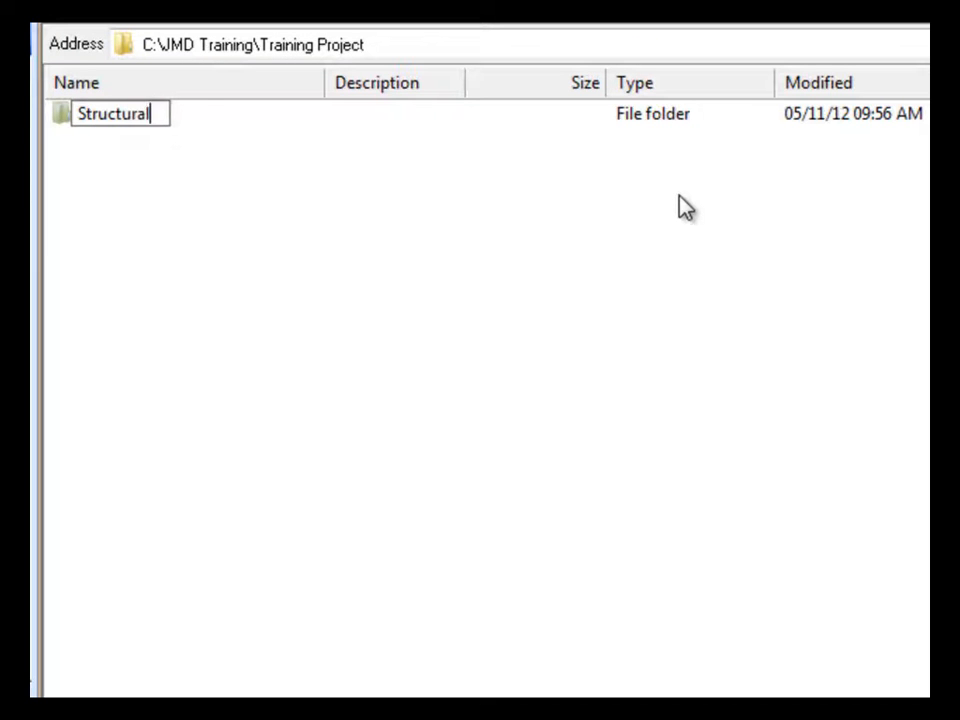
type(" Modeling")
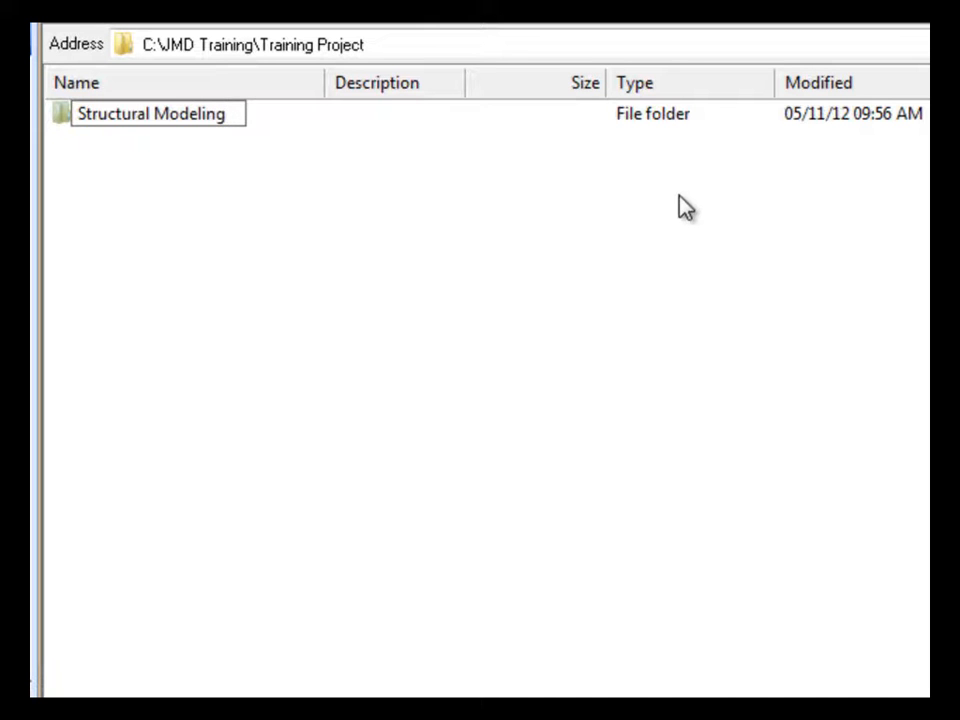
left_click(474, 321)
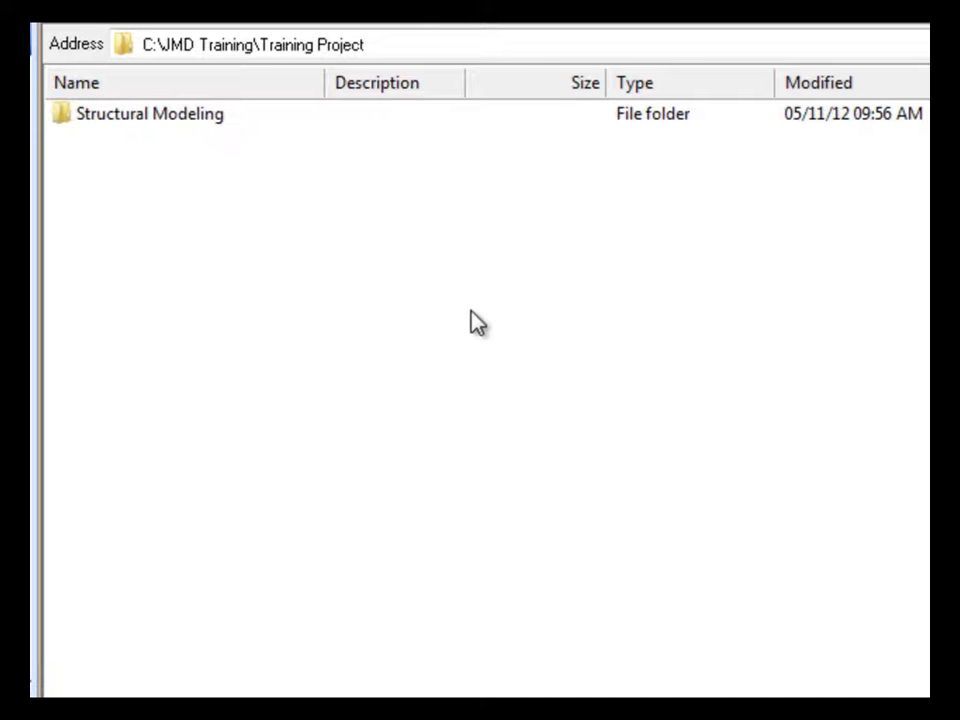
double_click(123, 118)
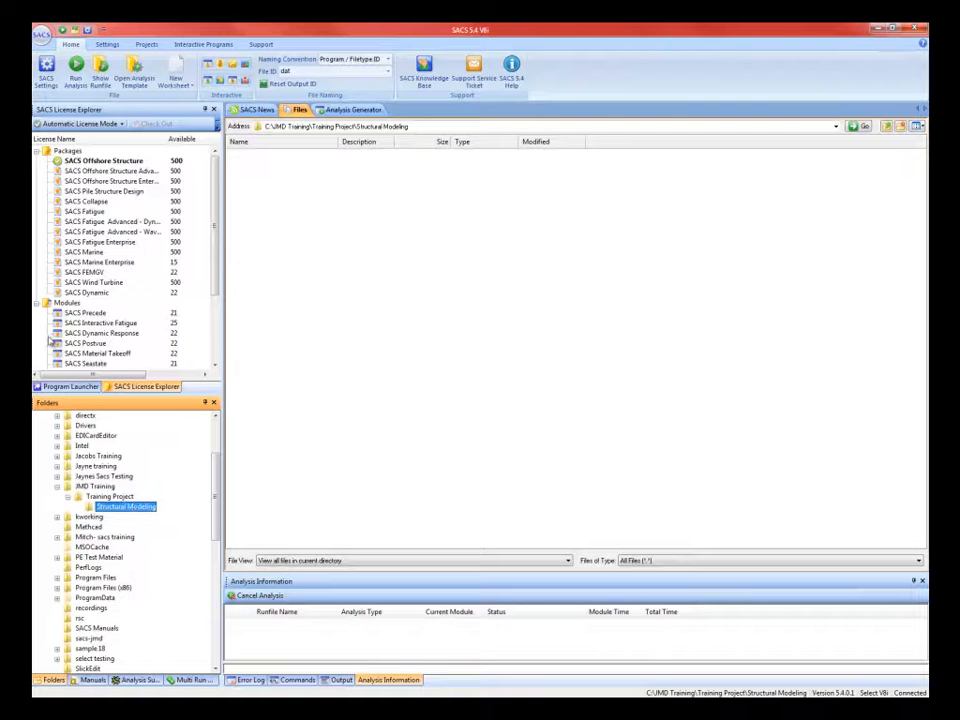
- Show the Program Launcher list and confirm Metric KN Force as the default units in SACS Settings
left_click(66, 388)
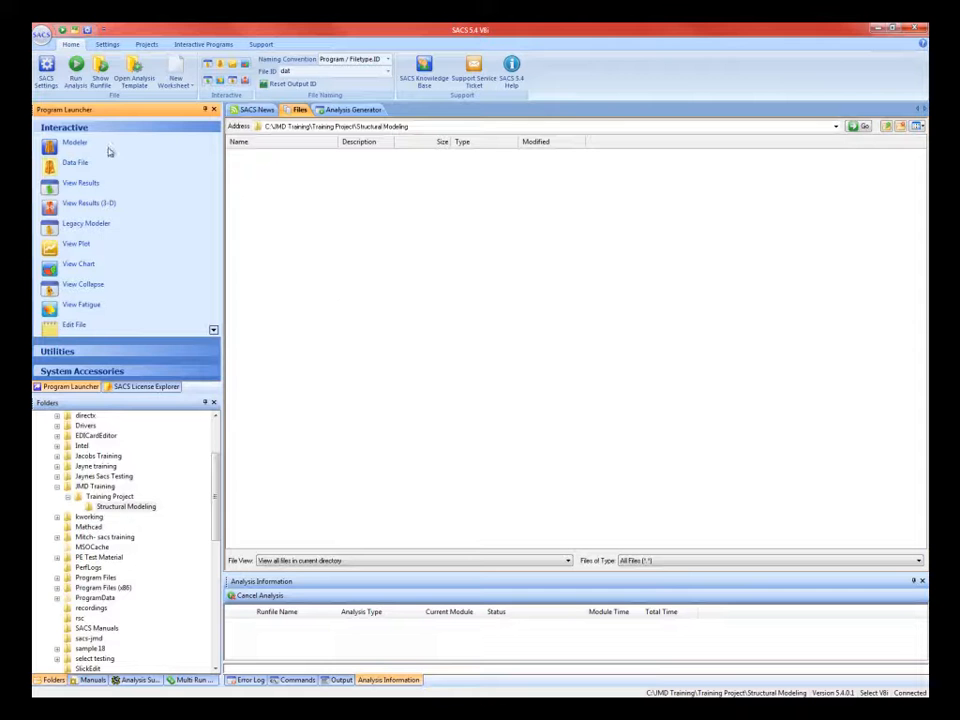
left_click(47, 75)
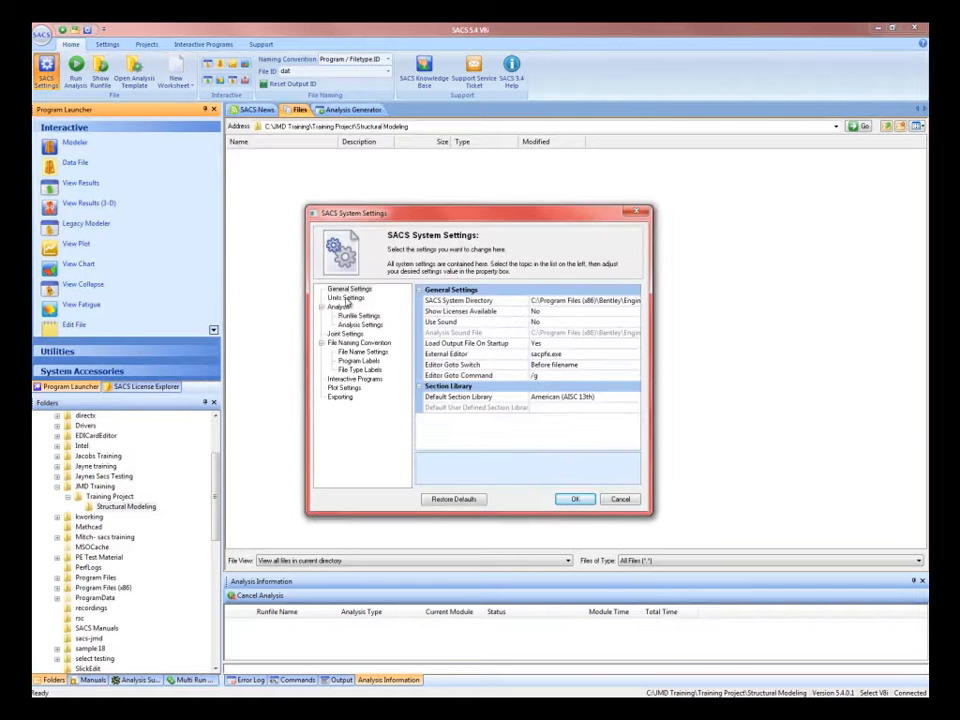
left_click(343, 298)
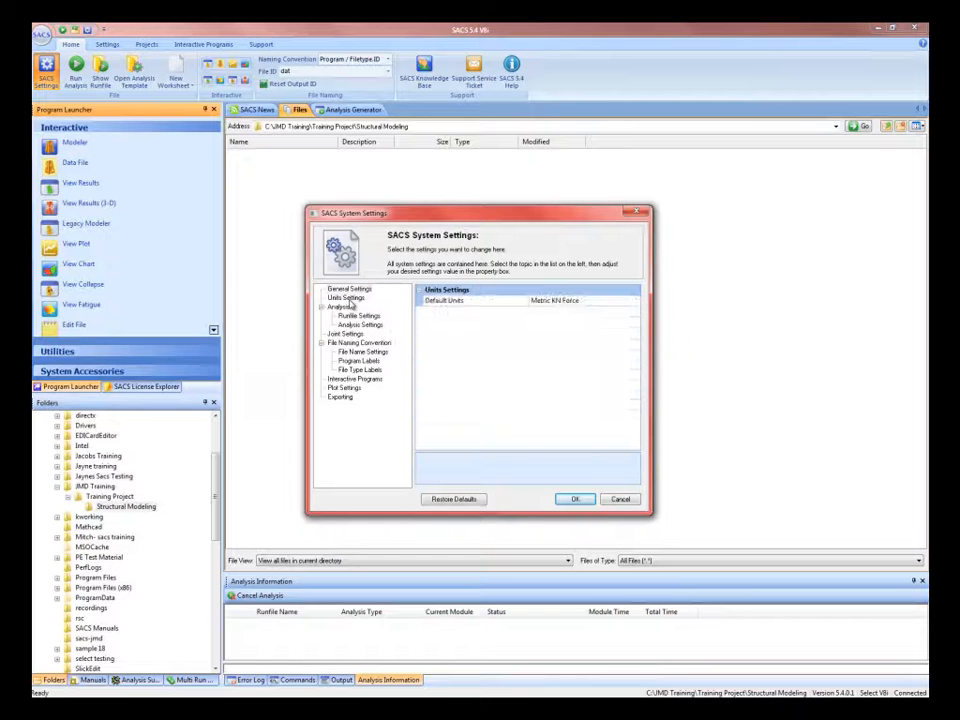
left_click(613, 302)
left_click(558, 323)
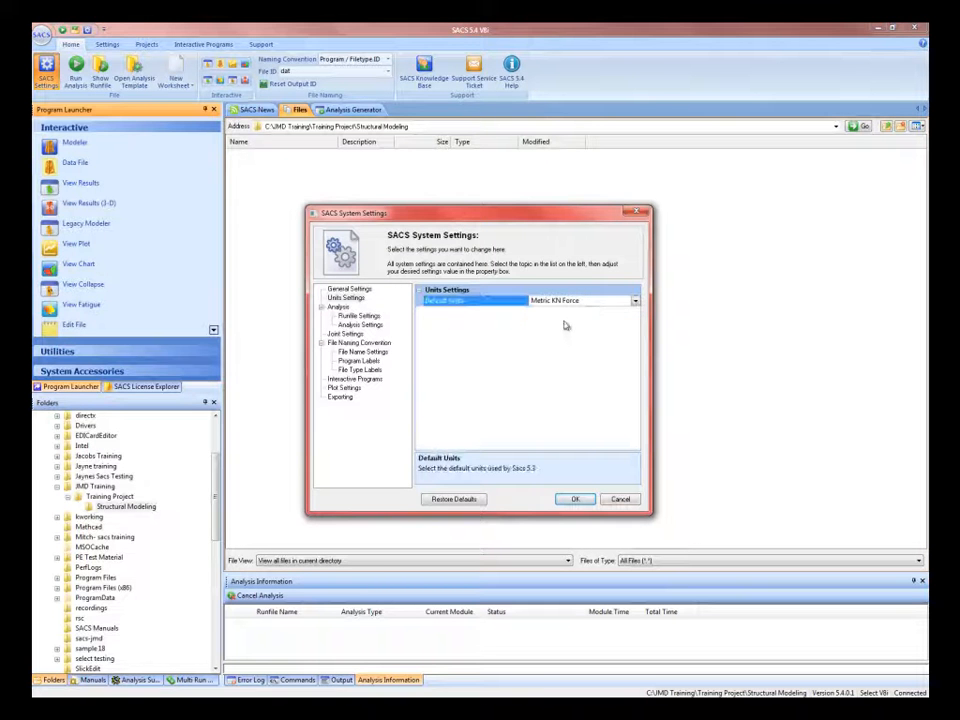
left_click(575, 499)
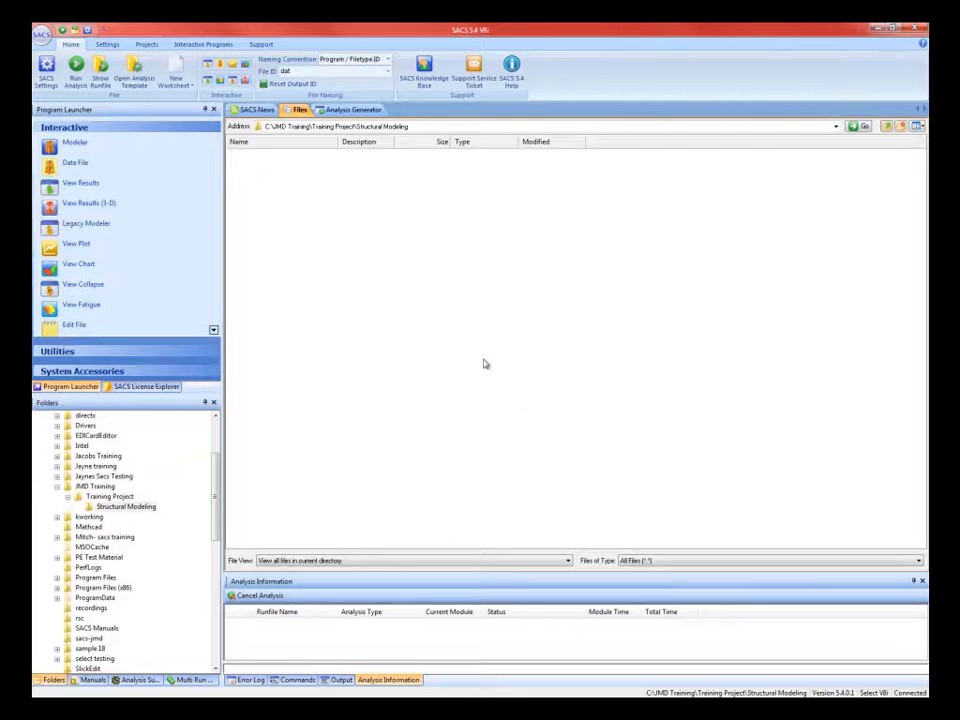
- Launch the Precede modeler with a new model via the Structure Definition Wizard, Metric kN force
left_click(49, 147)
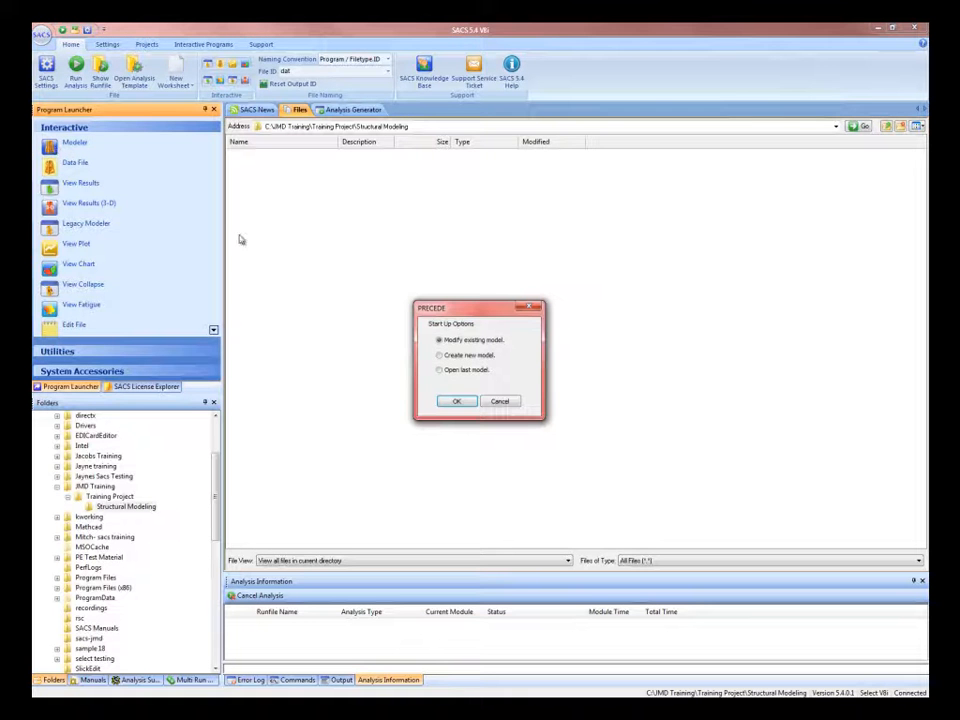
left_click(439, 355)
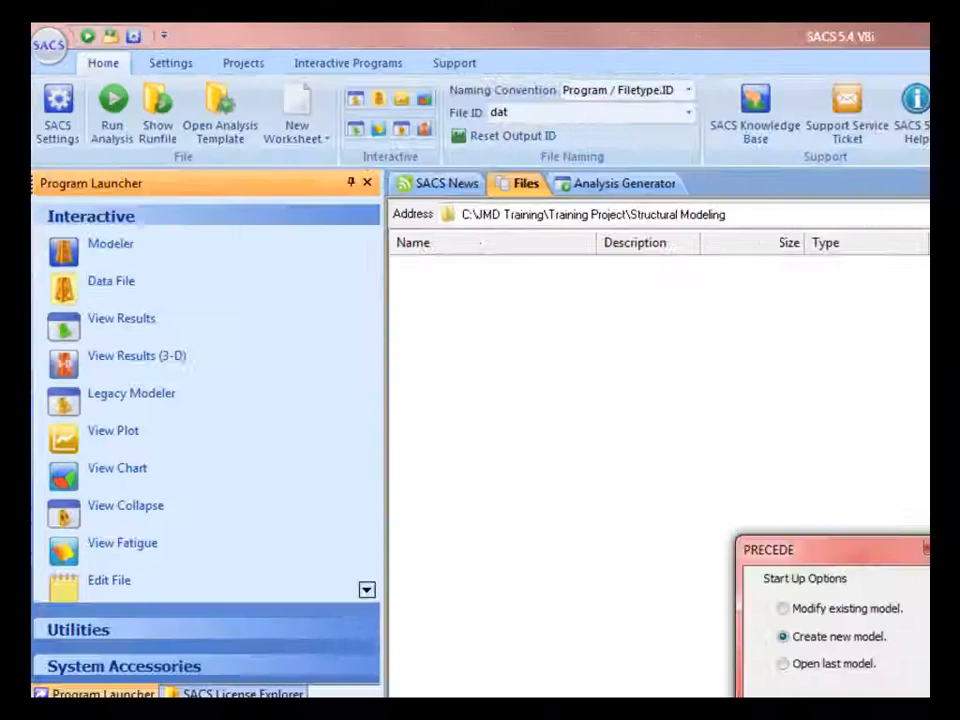
left_click(456, 401)
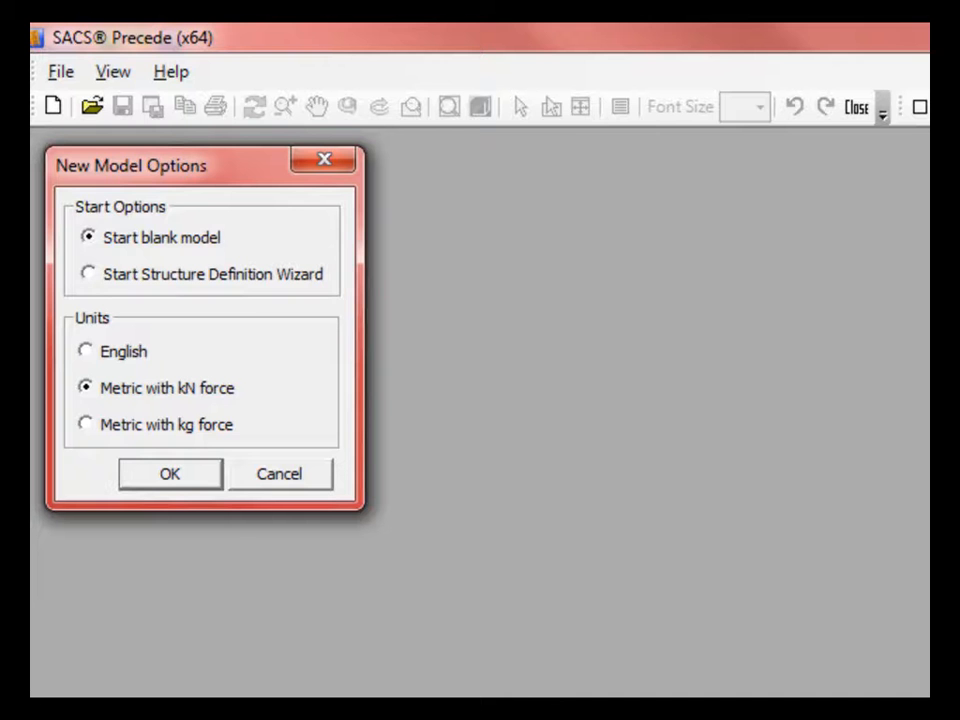
left_click(89, 275)
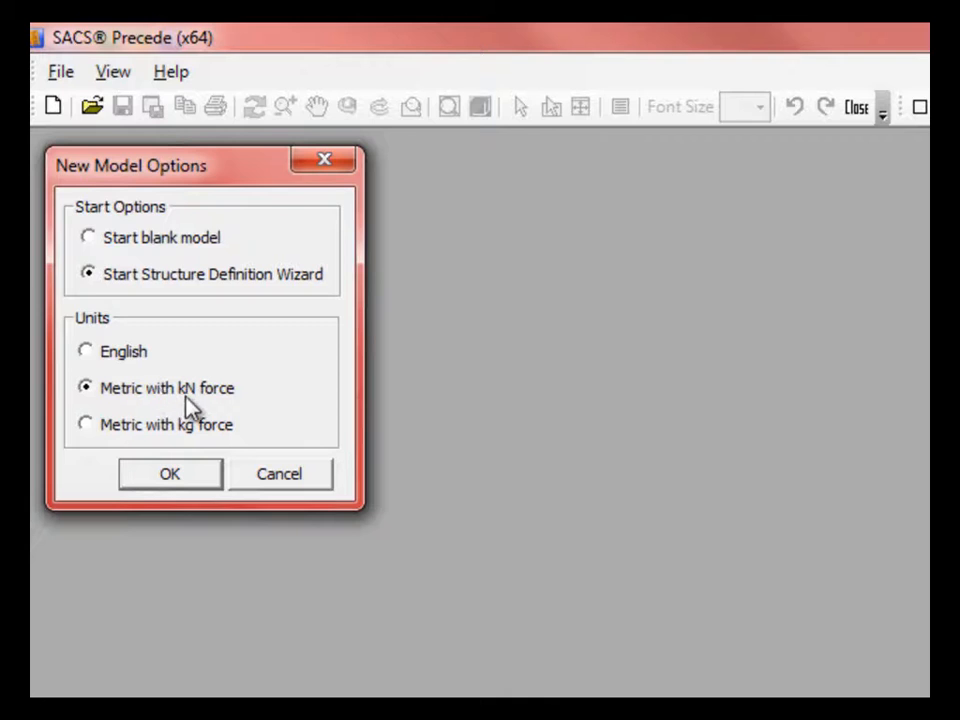
left_click(167, 474)
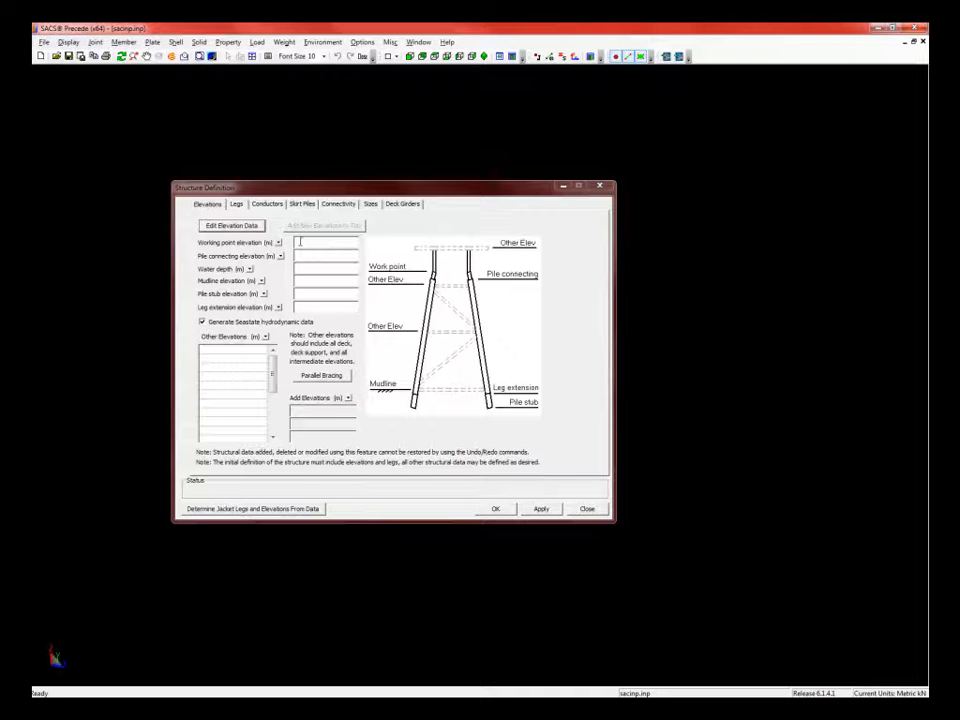
- Set working point 4, pile connecting elevation 3.0, water depth 79.5 and mudline -79.5
left_click(306, 242)
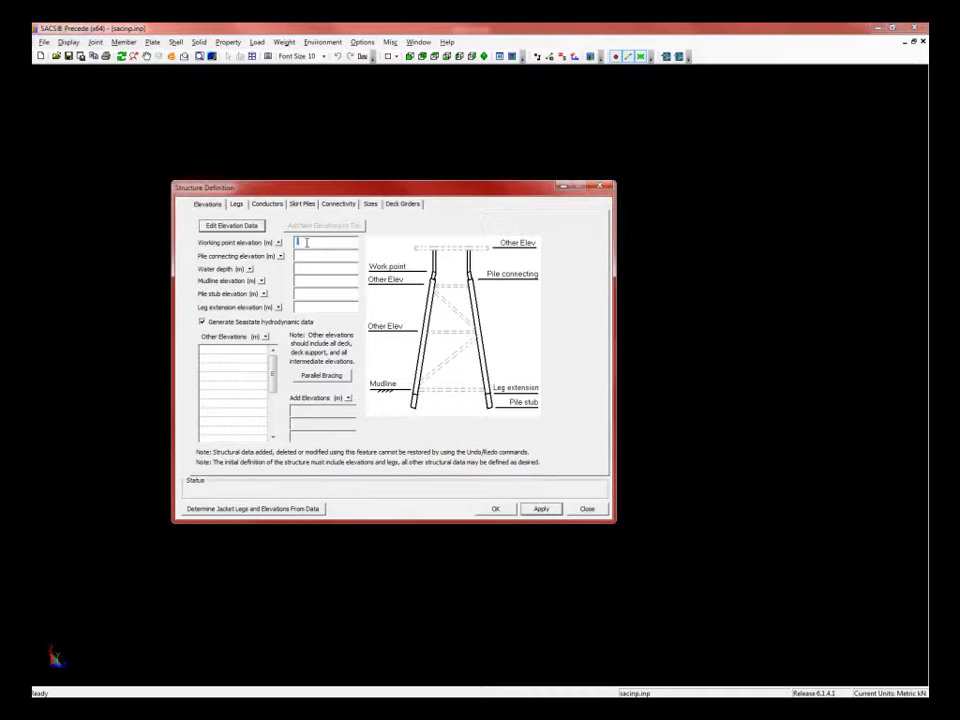
type("4")
left_click(317, 256)
type("3.0")
left_click(307, 270)
type("79.5")
left_click(309, 281)
type("-79.5")
- List the other elevations -80, -21, 2, 15.3 and 23
left_click(212, 350)
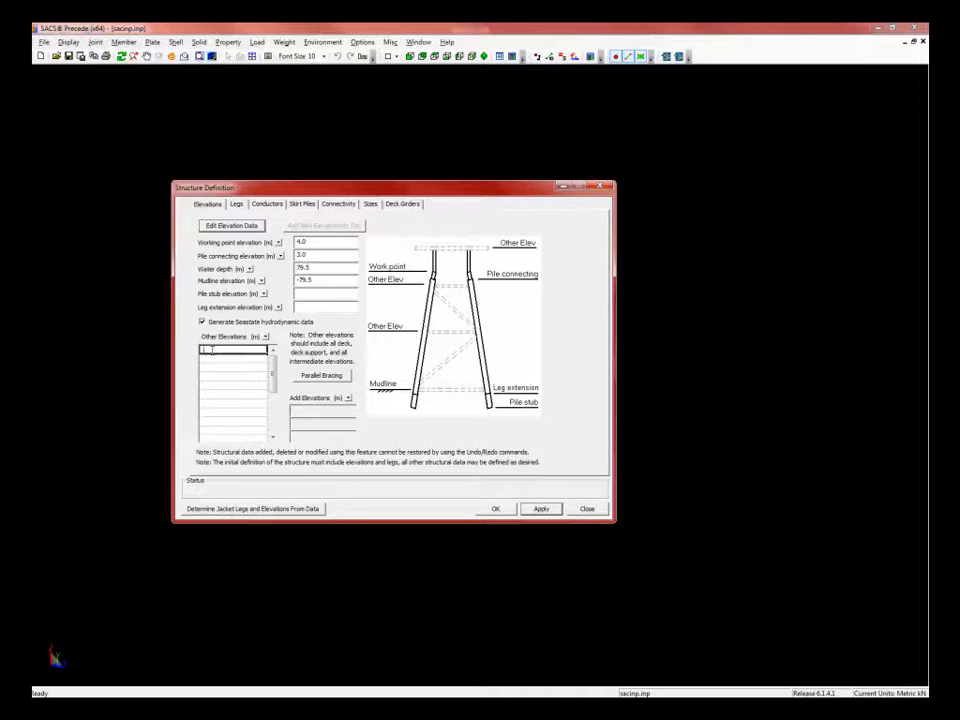
type("-80")
left_click(212, 358)
type("-21")
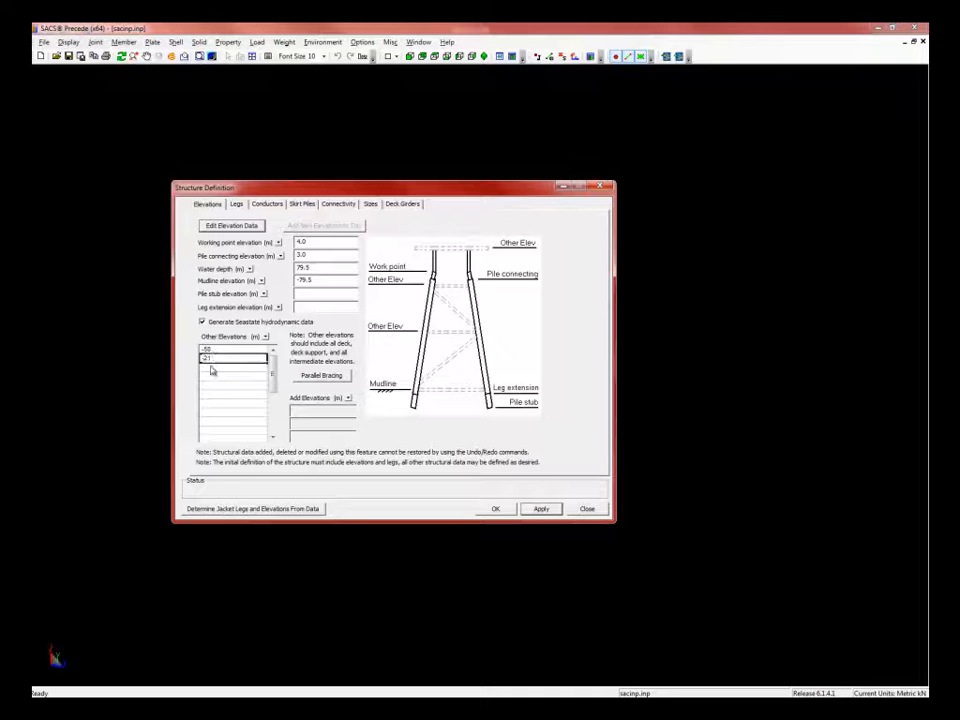
left_click(208, 368)
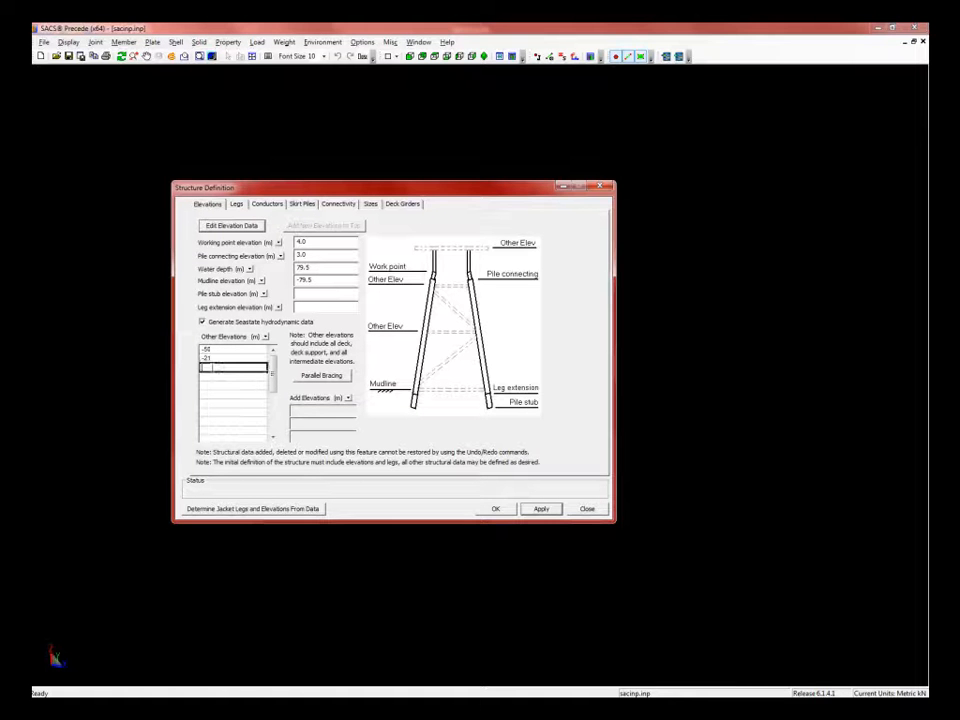
type("2")
left_click(210, 377)
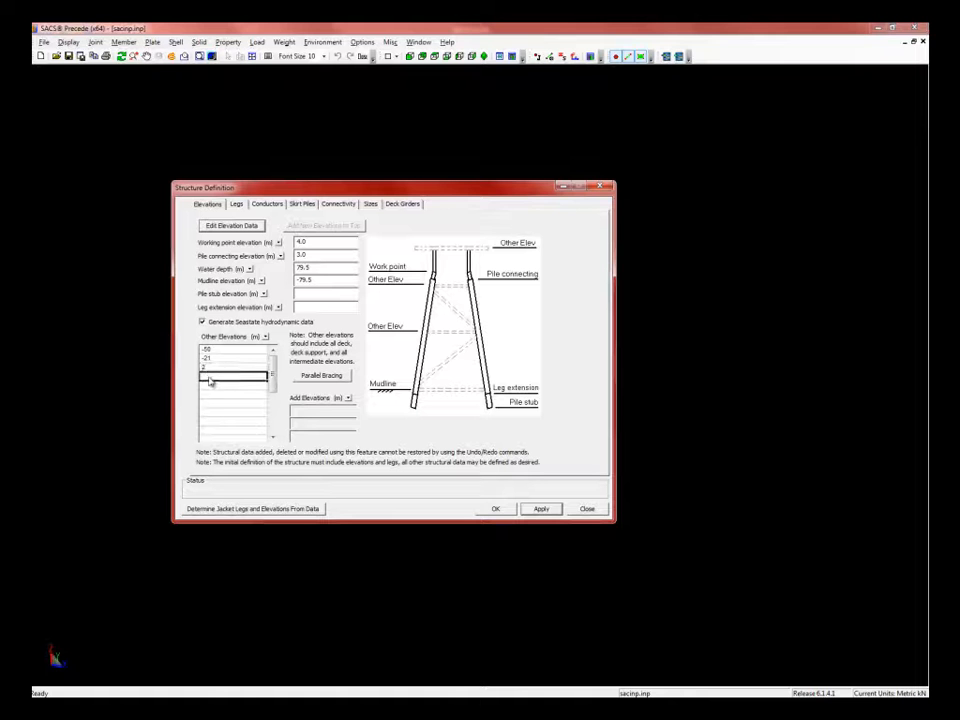
type("15.3")
left_click(212, 387)
type("23")
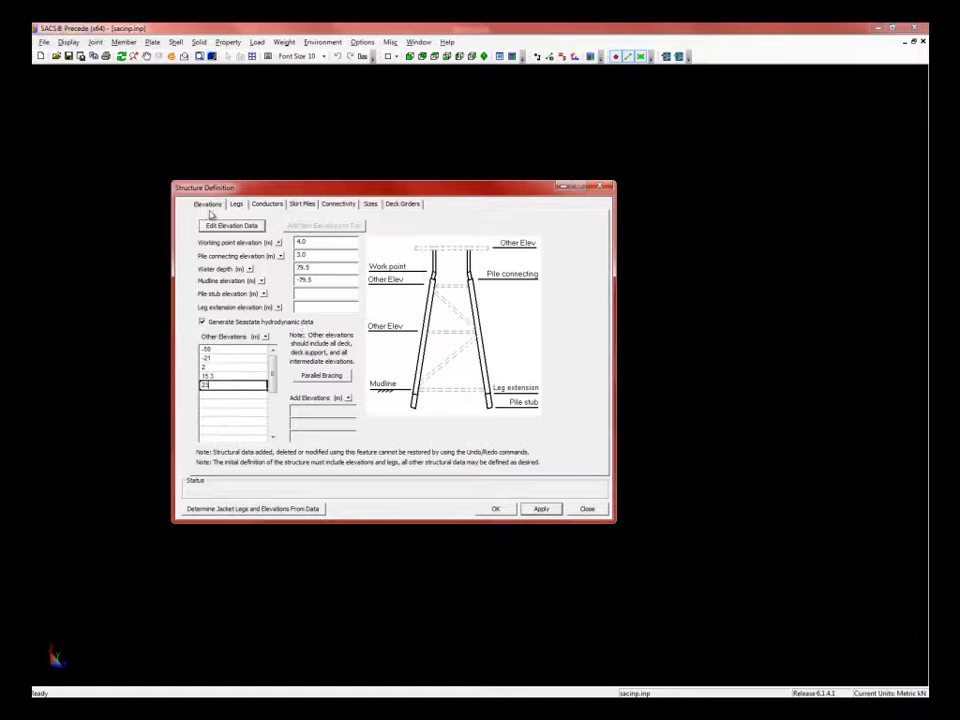
- On the Legs tab, choose to define leg coordinates at WP and batter
left_click(237, 205)
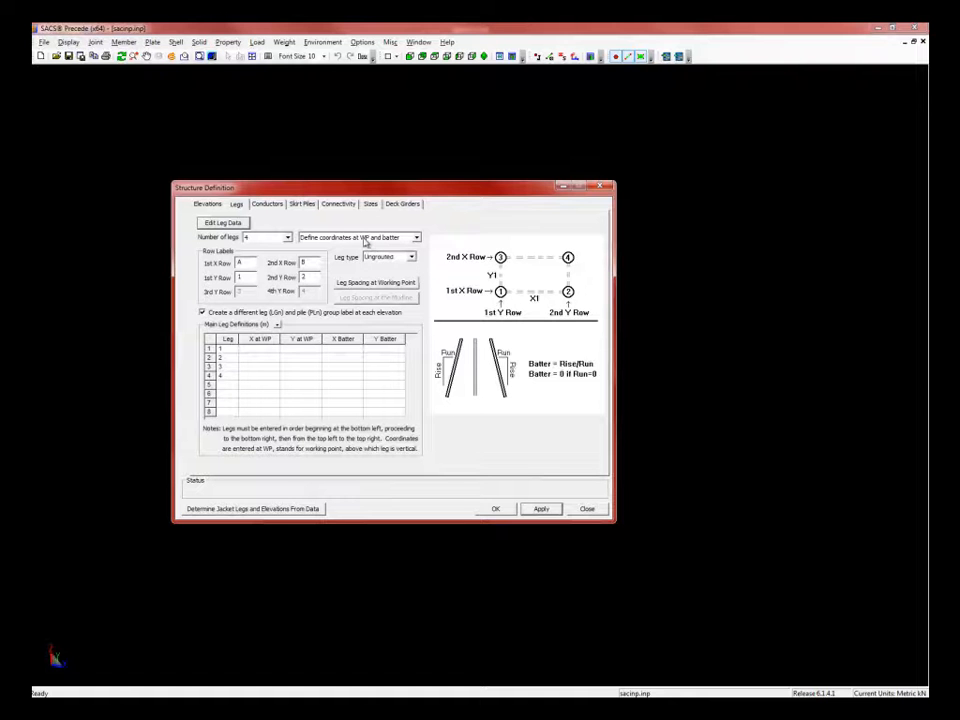
left_click(416, 238)
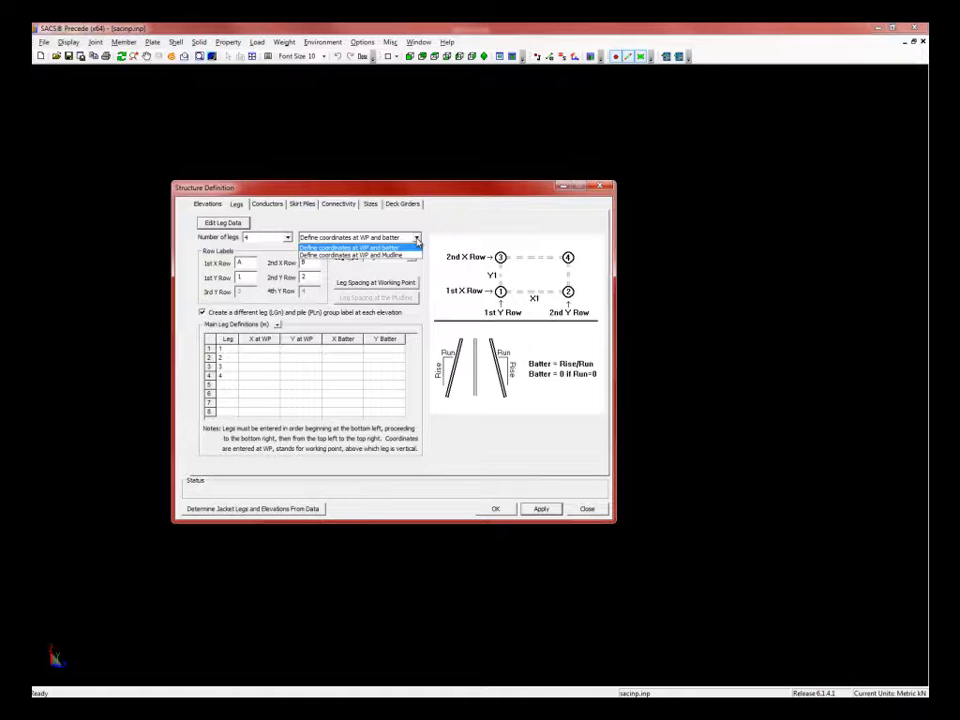
left_click(303, 246)
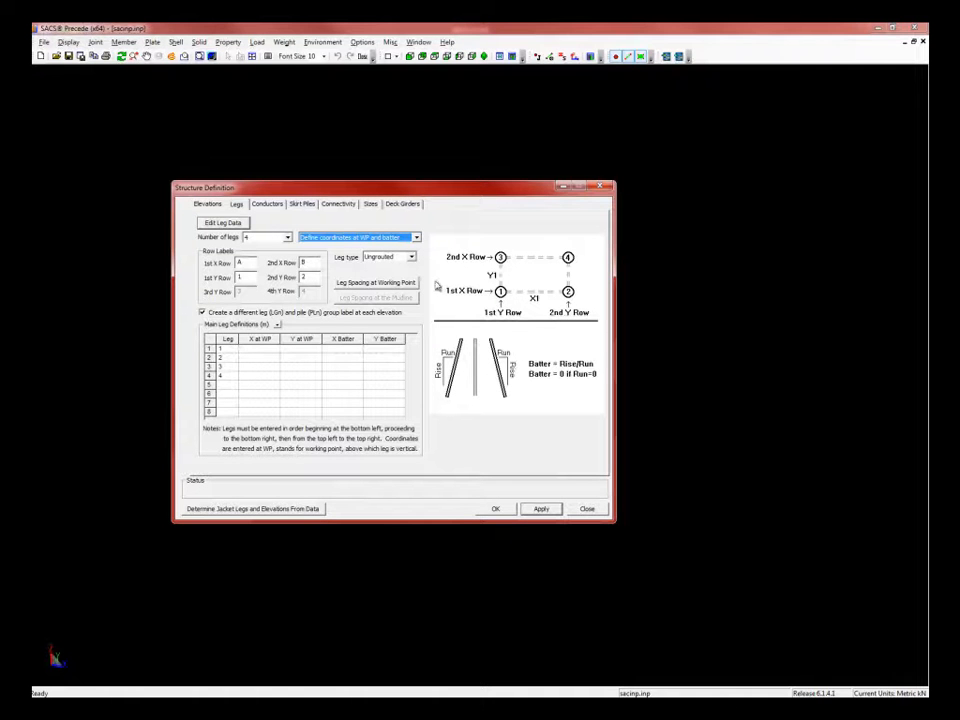
left_click(244, 263)
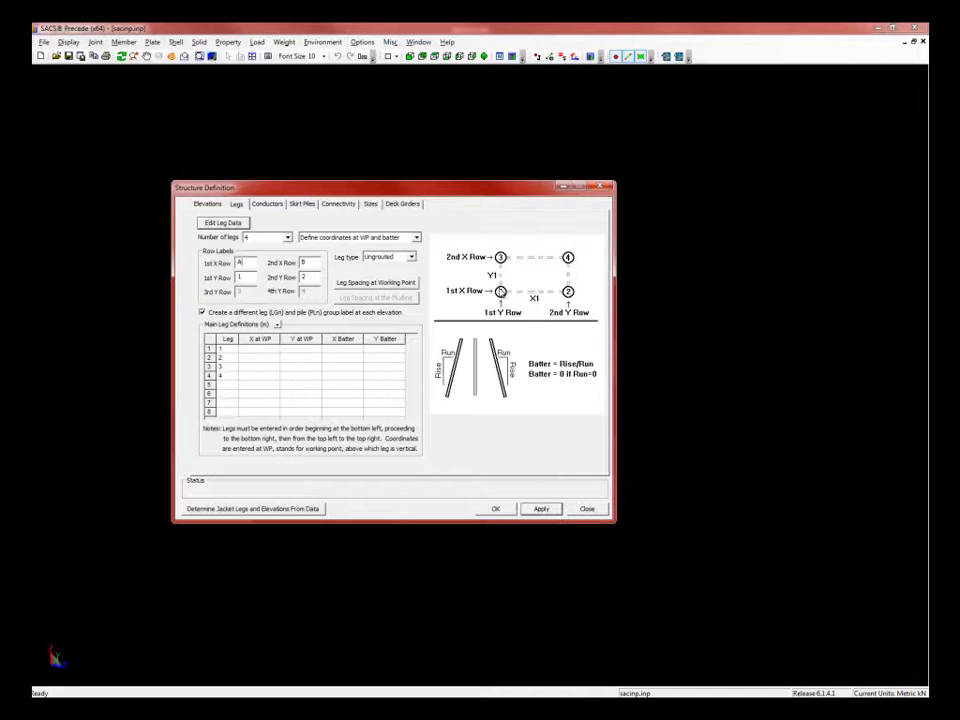
- Set the leg type to Ungrouted and bring up Leg Spacing at Working Point
left_click(411, 257)
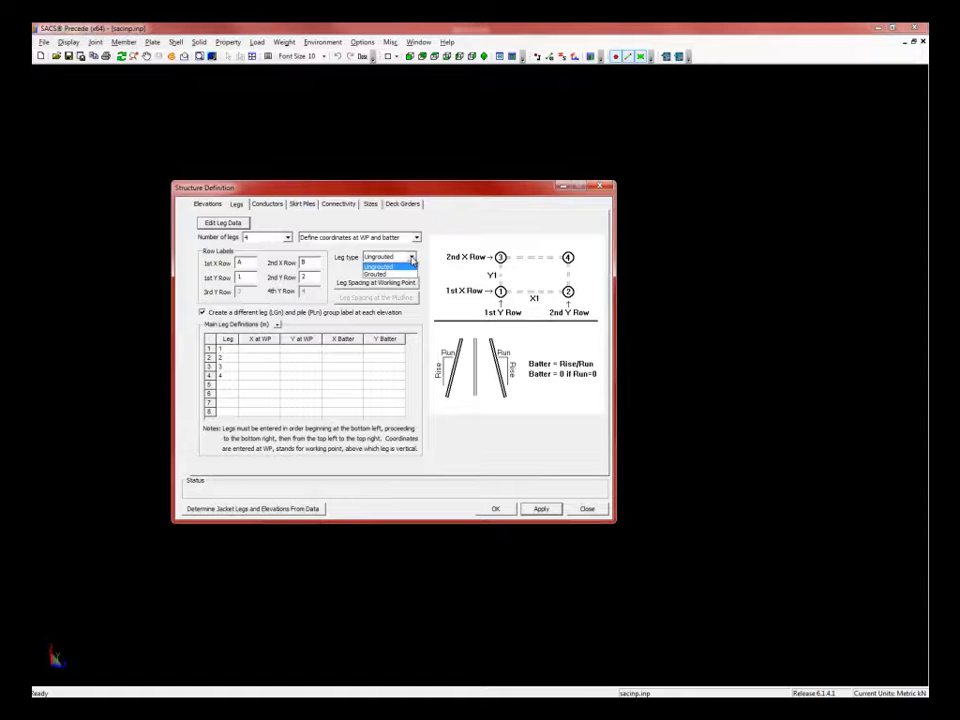
left_click(398, 267)
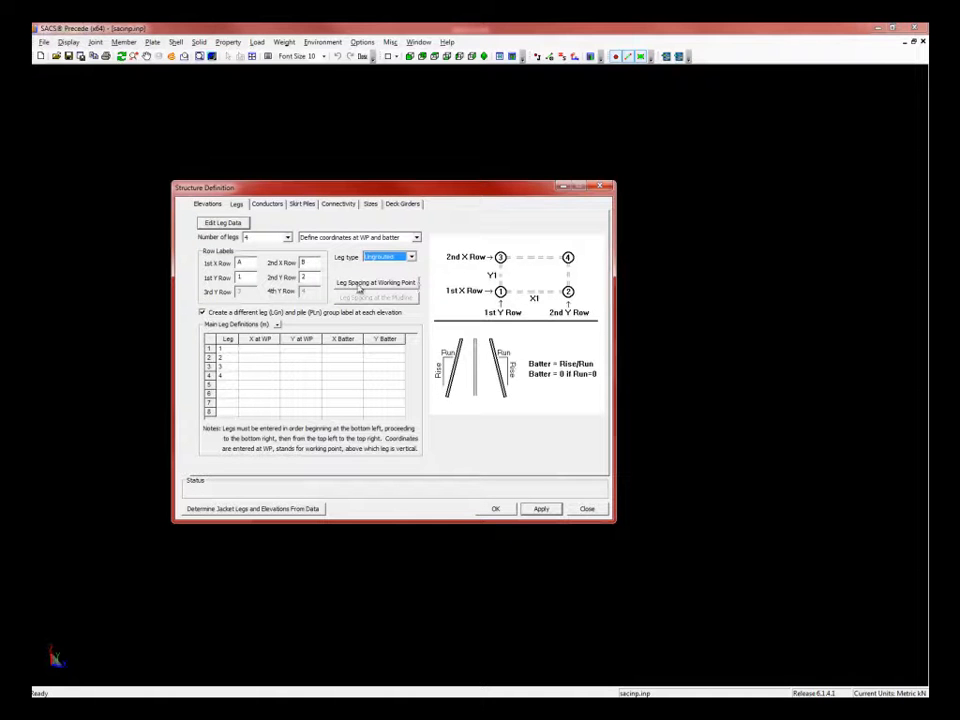
left_click(376, 283)
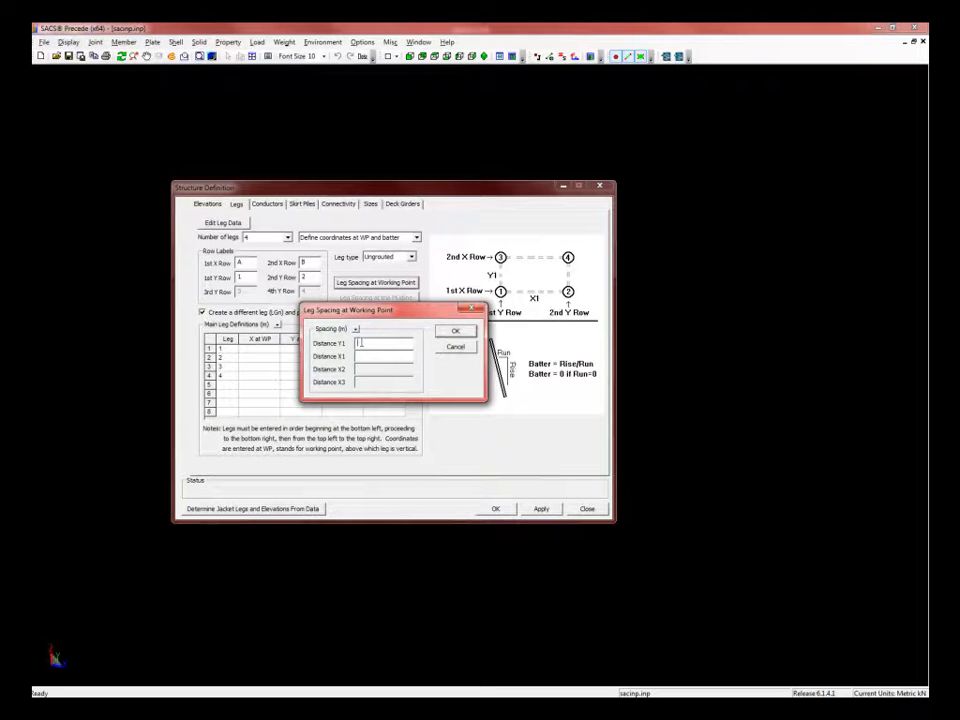
- Compute the leg coordinates from leg spacings Y1 10 and X1 15
left_click_drag(404, 320, 385, 337)
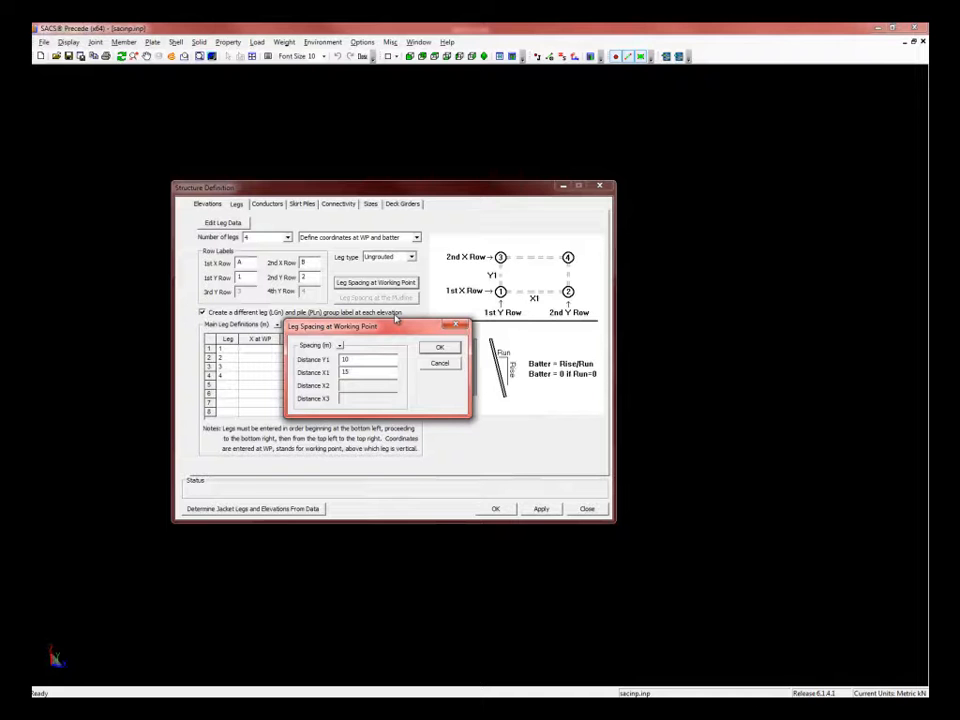
left_click(436, 348)
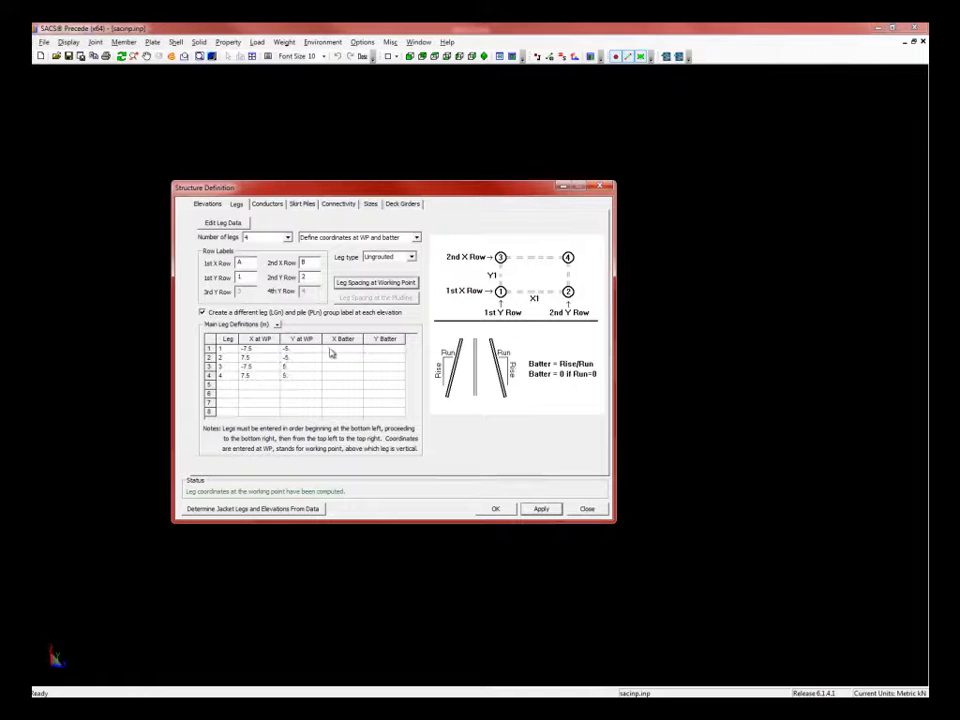
- Give leg 1 a Y batter of 10 and leg 2 X/Y batters of 10/10
left_click(334, 348)
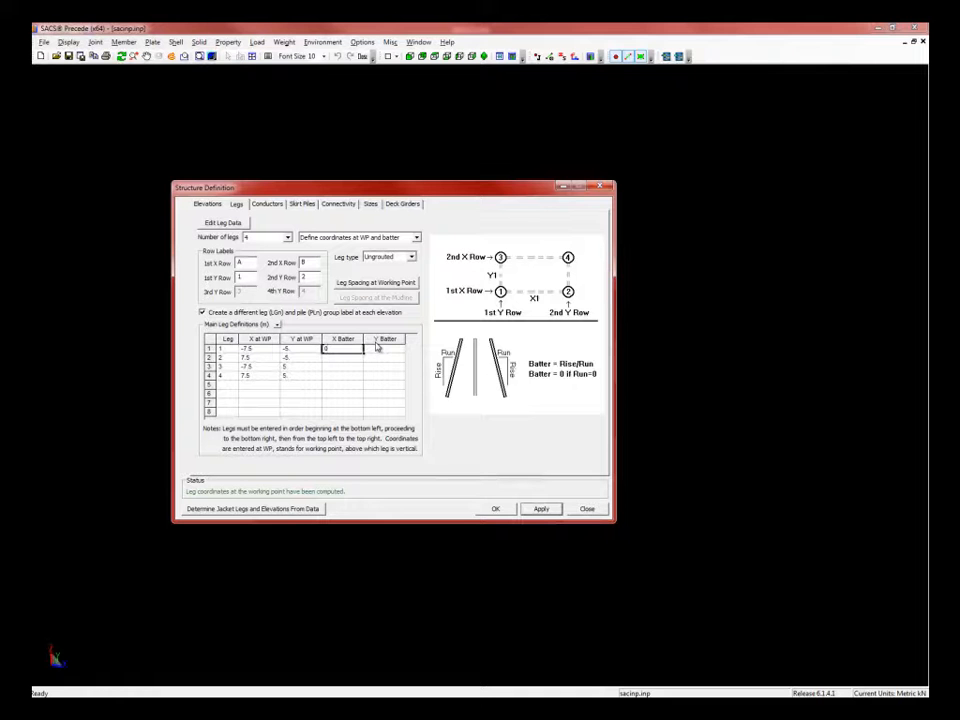
left_click(377, 347)
type("10")
left_click(347, 356)
type("10")
key("Tab")
type("10")
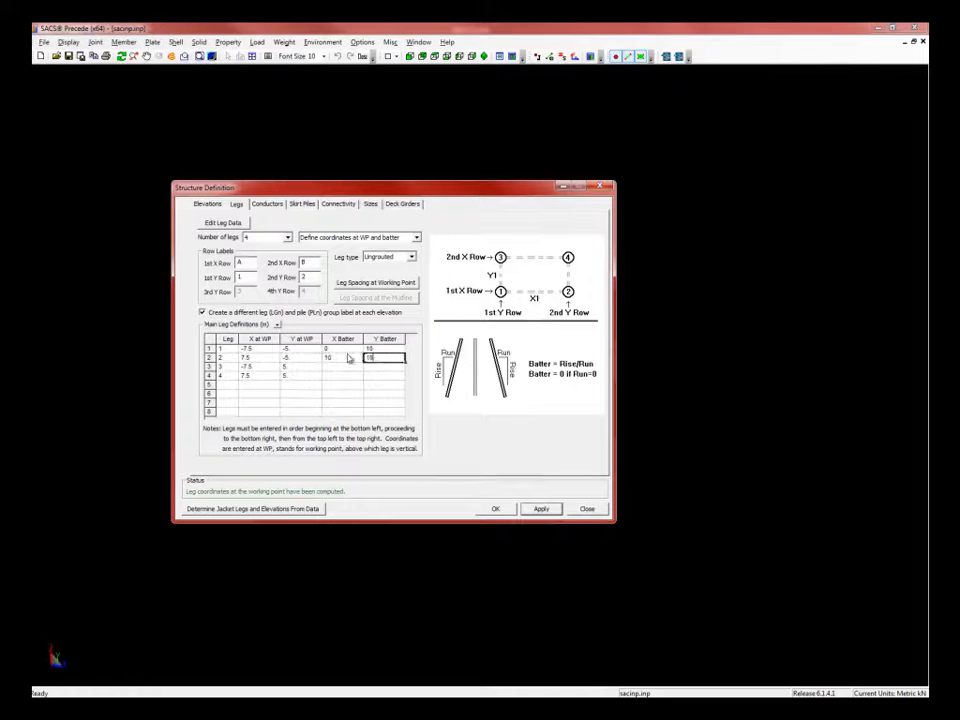
- Give leg 3 X/Y batters of 0/10 and leg 4 X/Y batters of 10/10
left_click(342, 367)
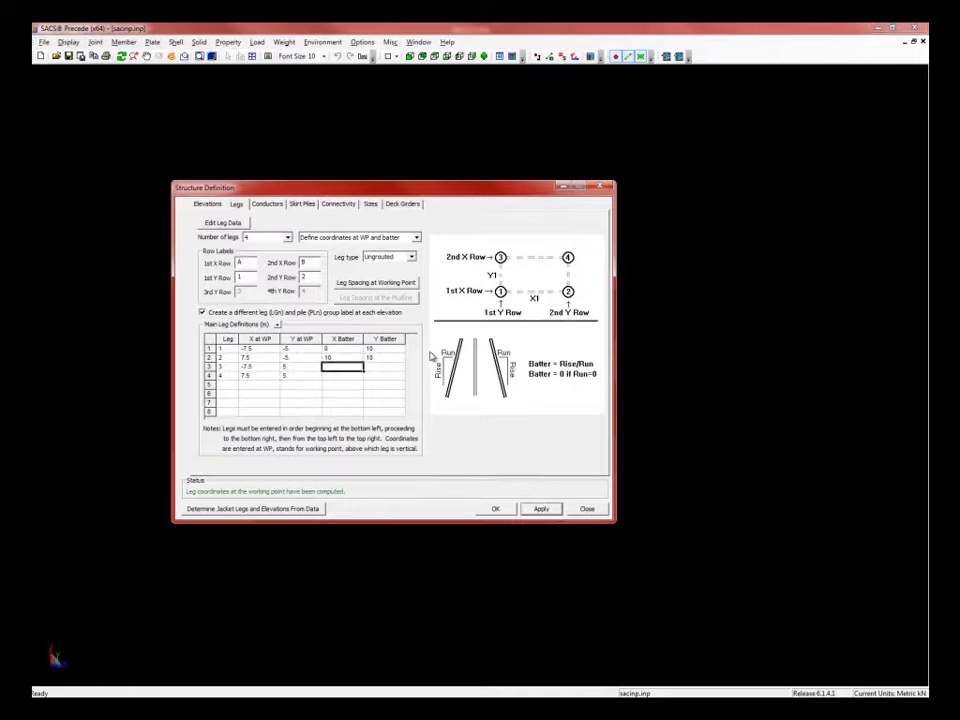
type("0")
key("Tab")
type("10")
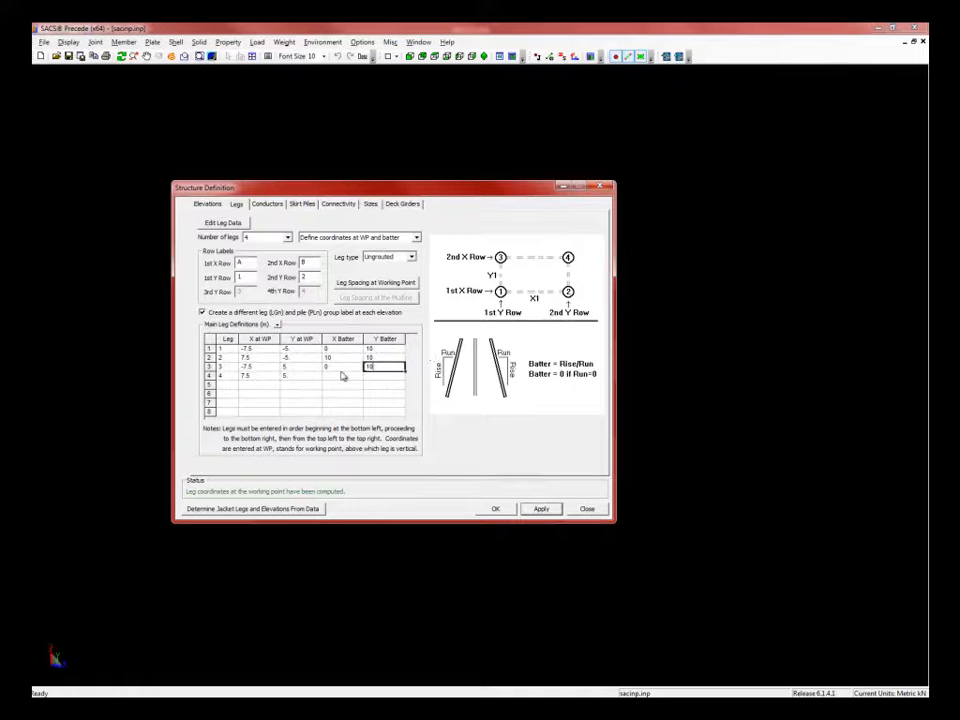
left_click(342, 375)
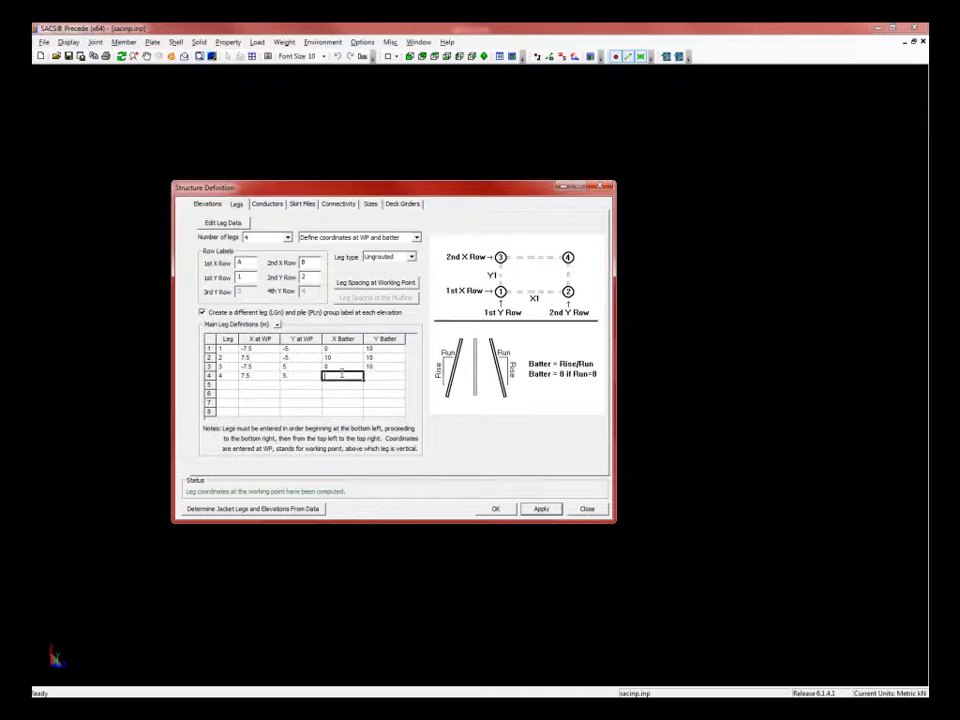
type("10")
key("Tab")
type("10")
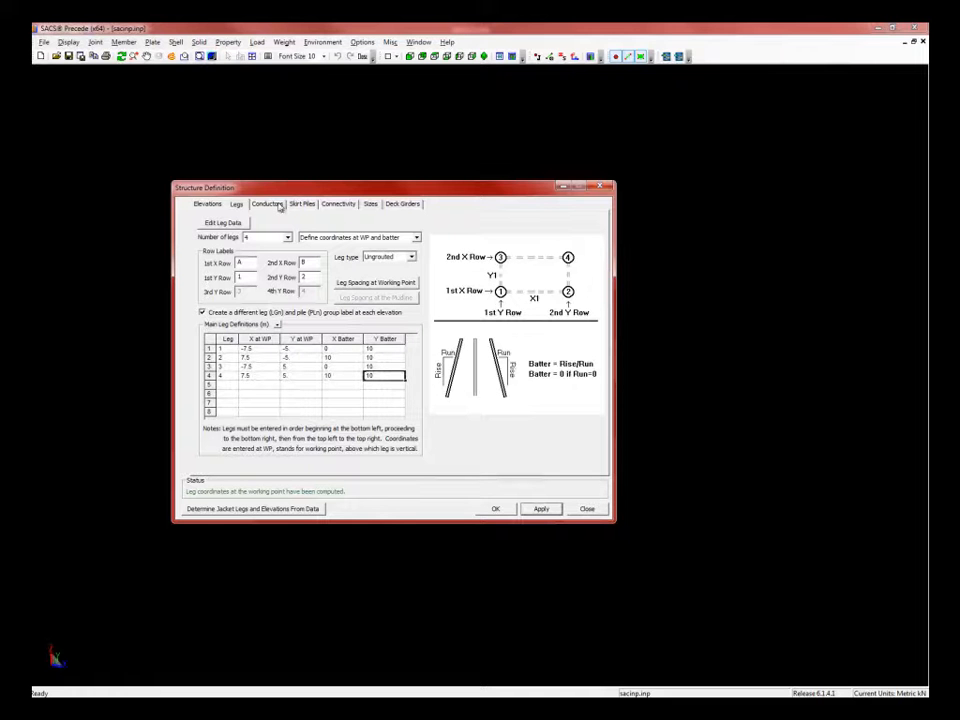
- On the Conductors tab, set one well bay topped at 15.3 with first conductor number 5
left_click(268, 204)
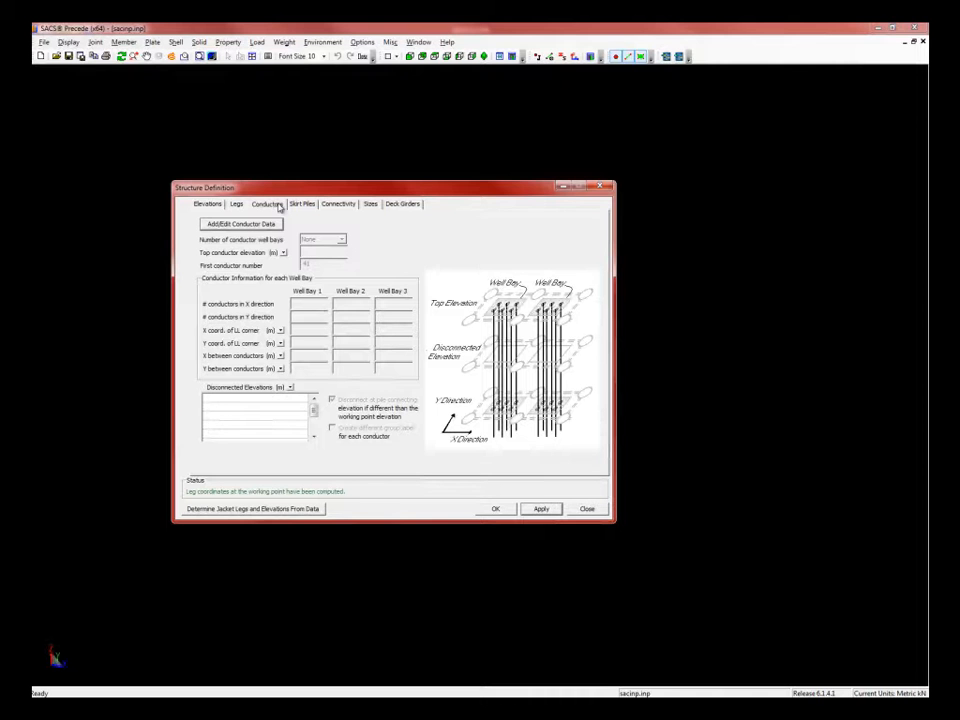
left_click(222, 226)
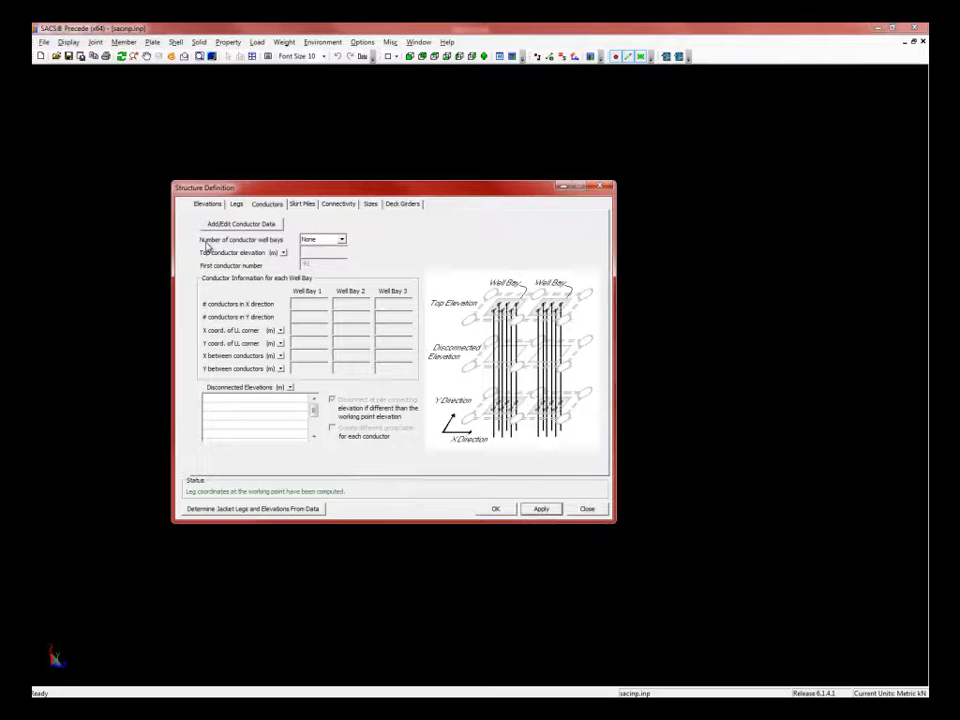
left_click(341, 242)
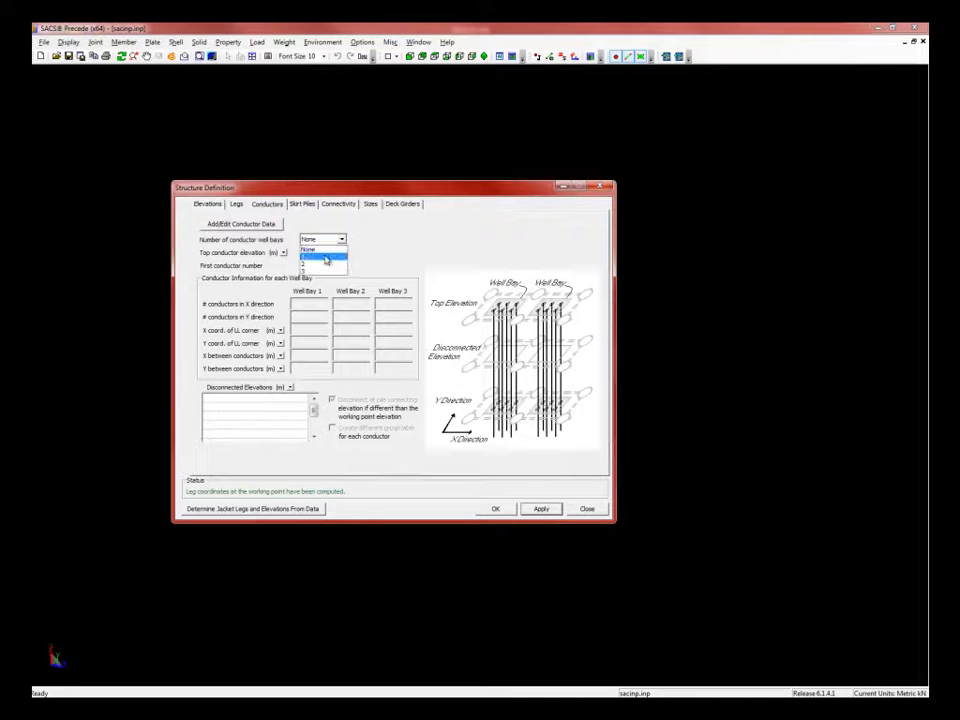
left_click(325, 258)
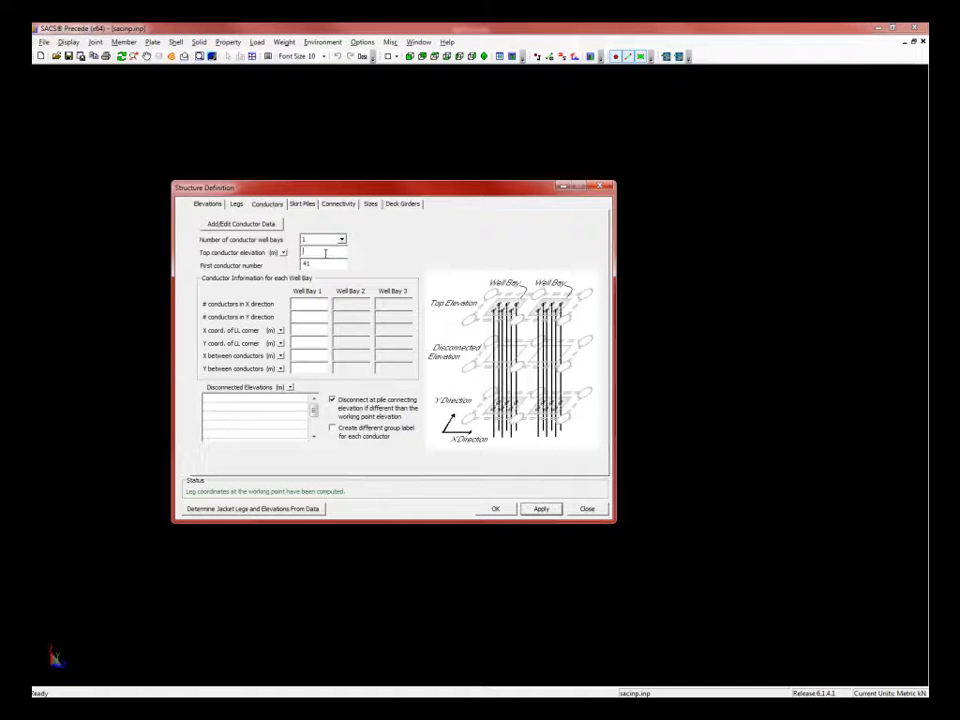
type("15.3")
key("Tab")
type("5")
- Lay out 2×2 conductors from corner (-4.5, -1) with X and Y spacing of 2
left_click(311, 303)
type("2")
key("Tab")
type("2")
type("-4.5")
left_click(316, 342)
type("-1")
type("2")
left_click(308, 367)
type("2")
- Enter conductor disconnected elevations 4, 3 and -79.5
left_click(224, 400)
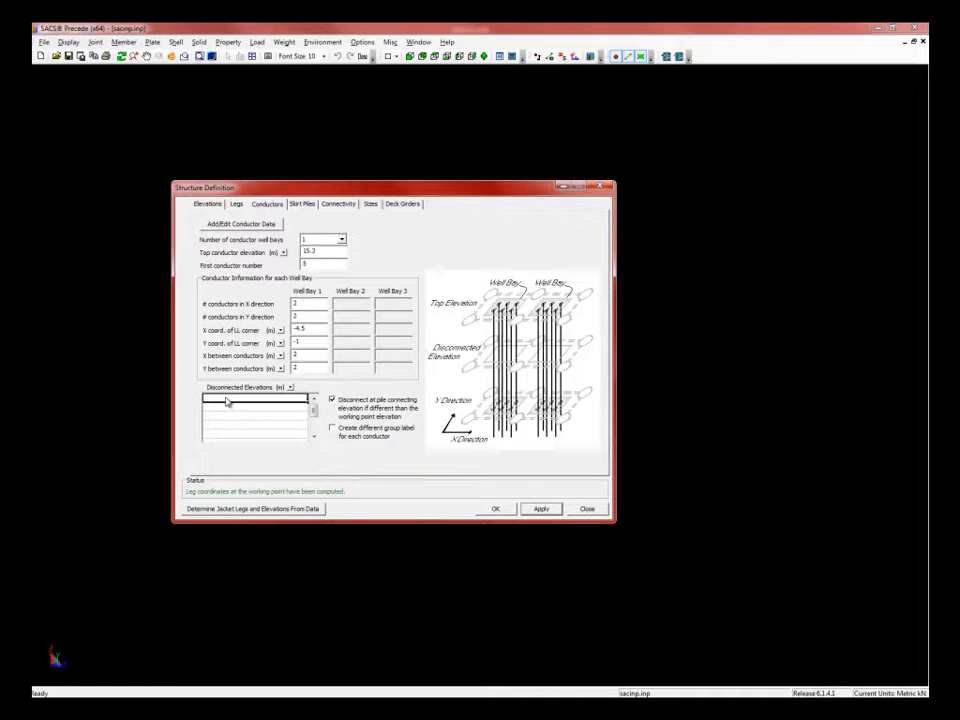
type("4")
key("Return")
type("3")
key("Return")
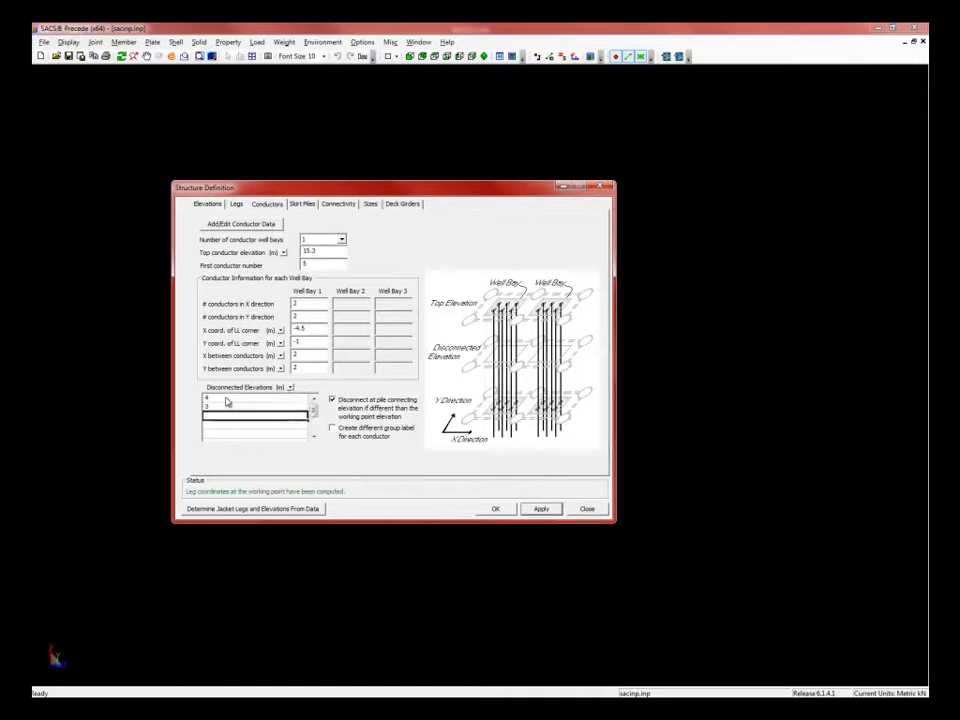
type("-79.5")
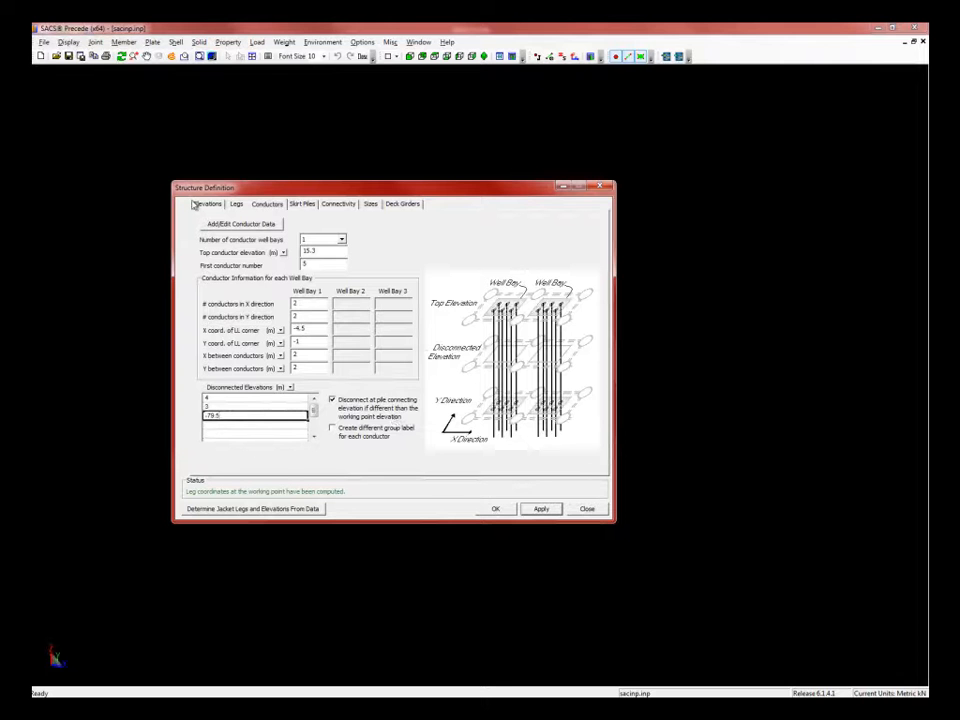
- Review the Skirt Piles, Connectivity, Member Sizes and Deck Girders tabs, then return to Conductors
left_click(302, 205)
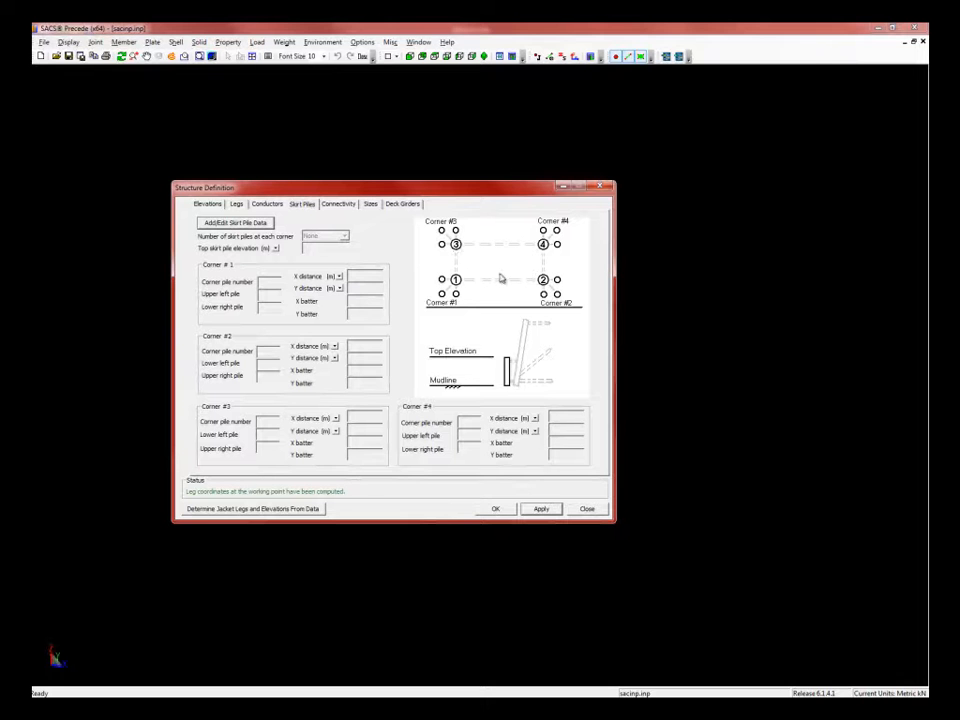
left_click(338, 205)
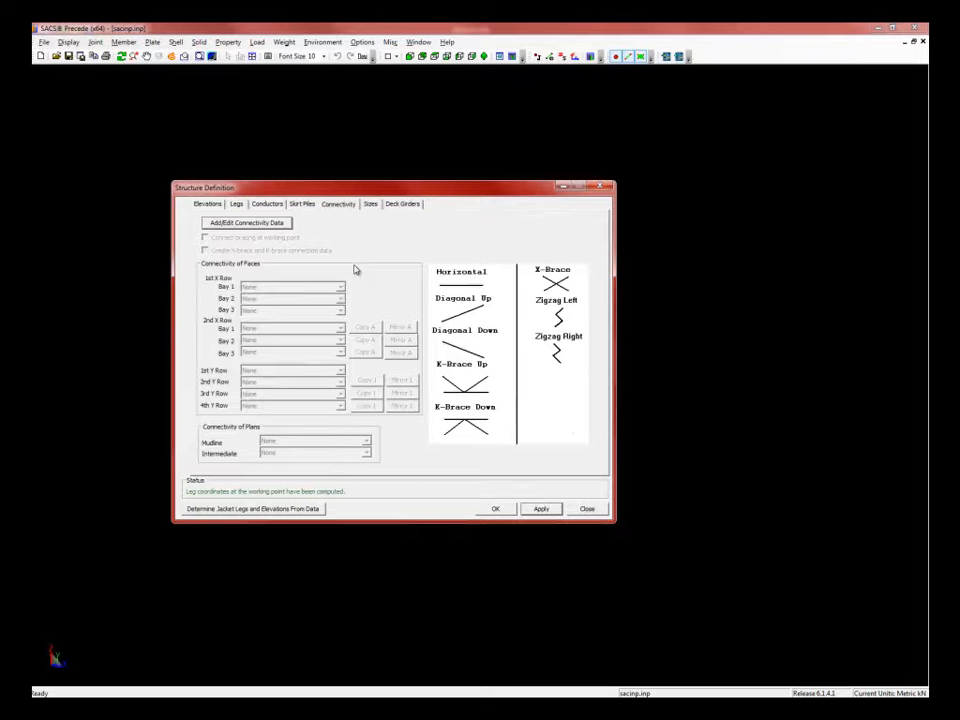
left_click(375, 207)
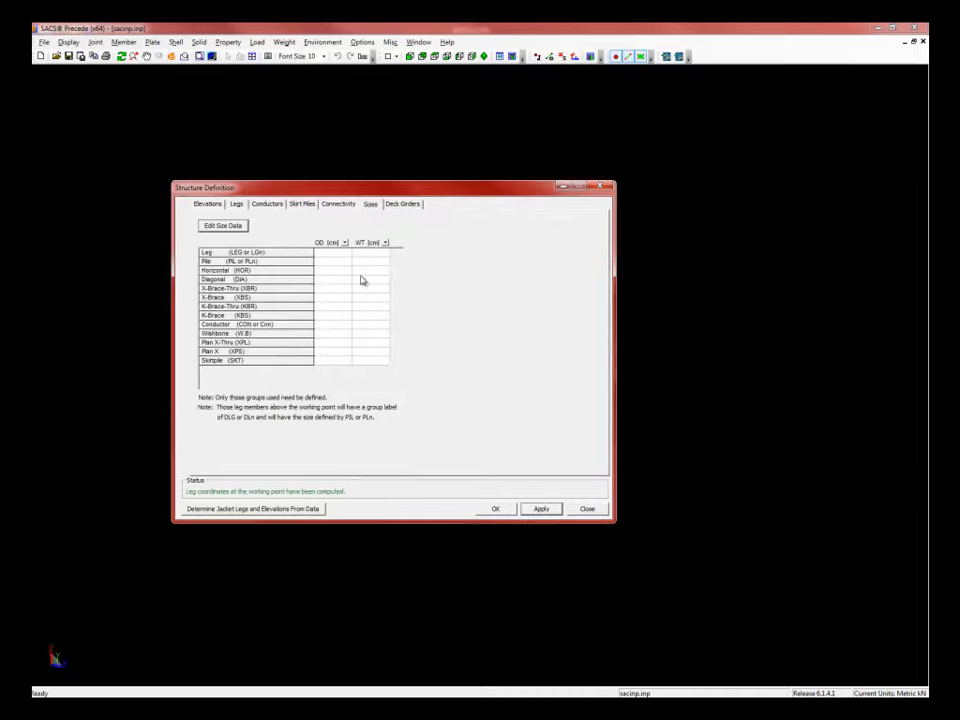
left_click(401, 206)
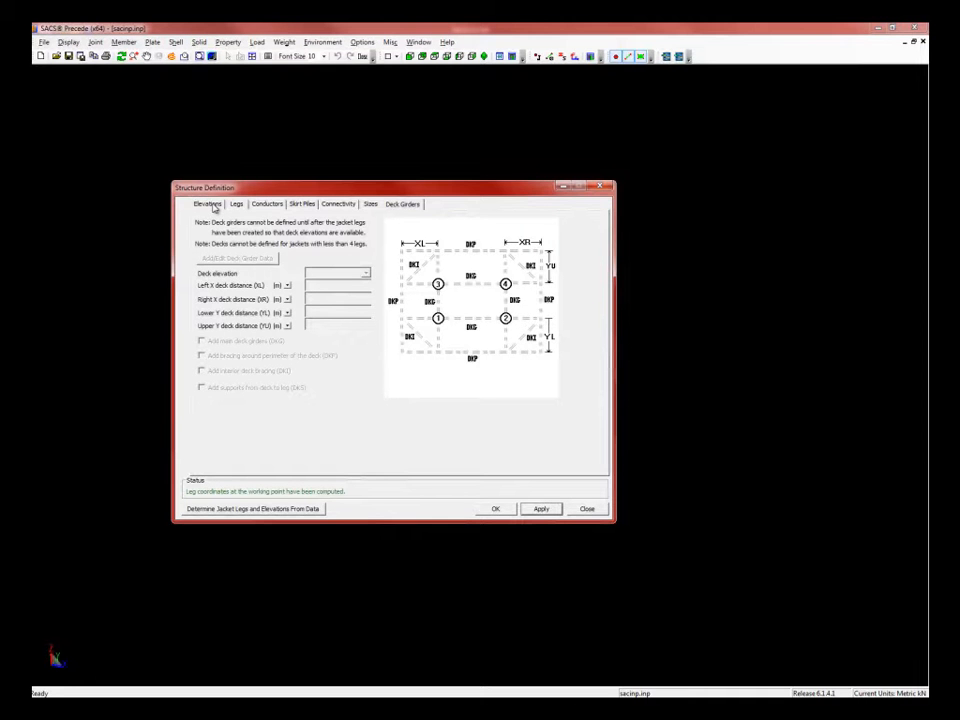
left_click(267, 204)
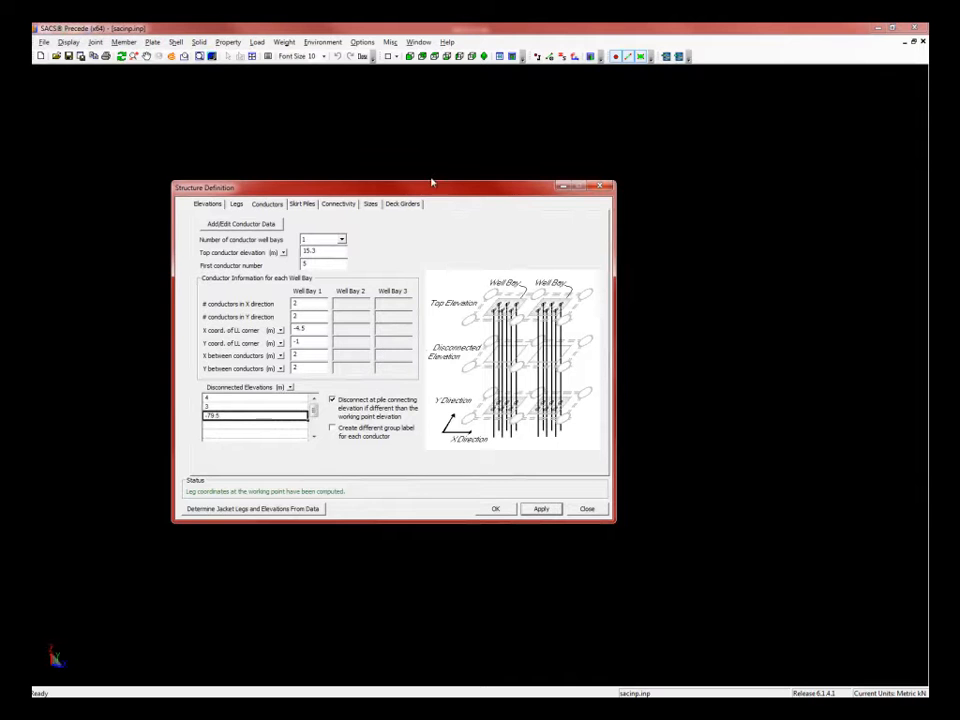
- Generate the jacket of legs and conductors from the Structure Definition wizard, then close it
left_click_drag(438, 190, 388, 183)
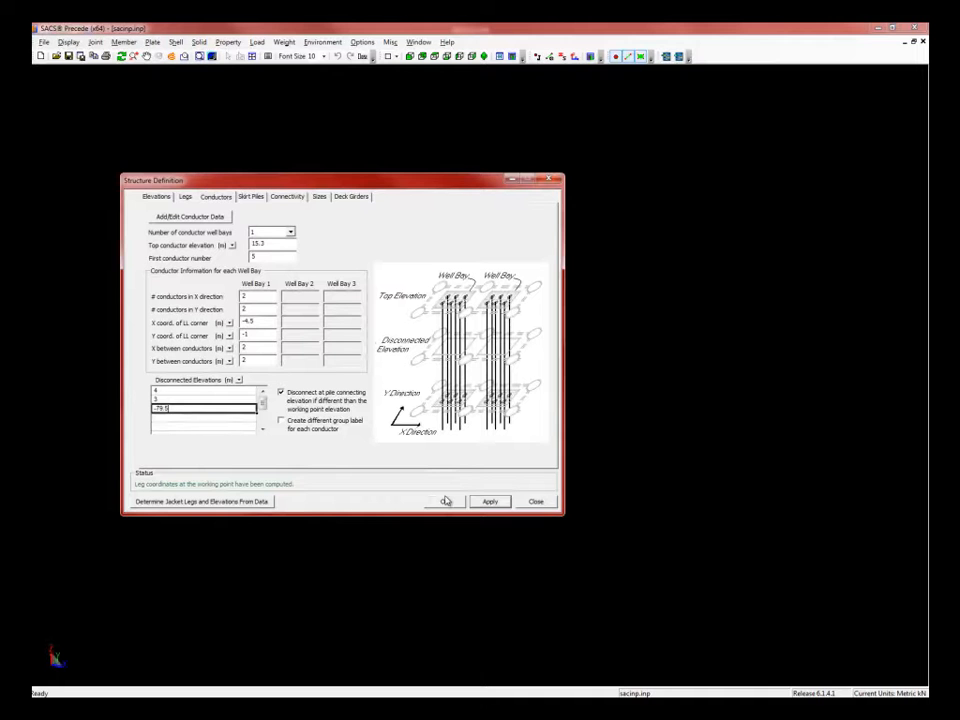
left_click(492, 502)
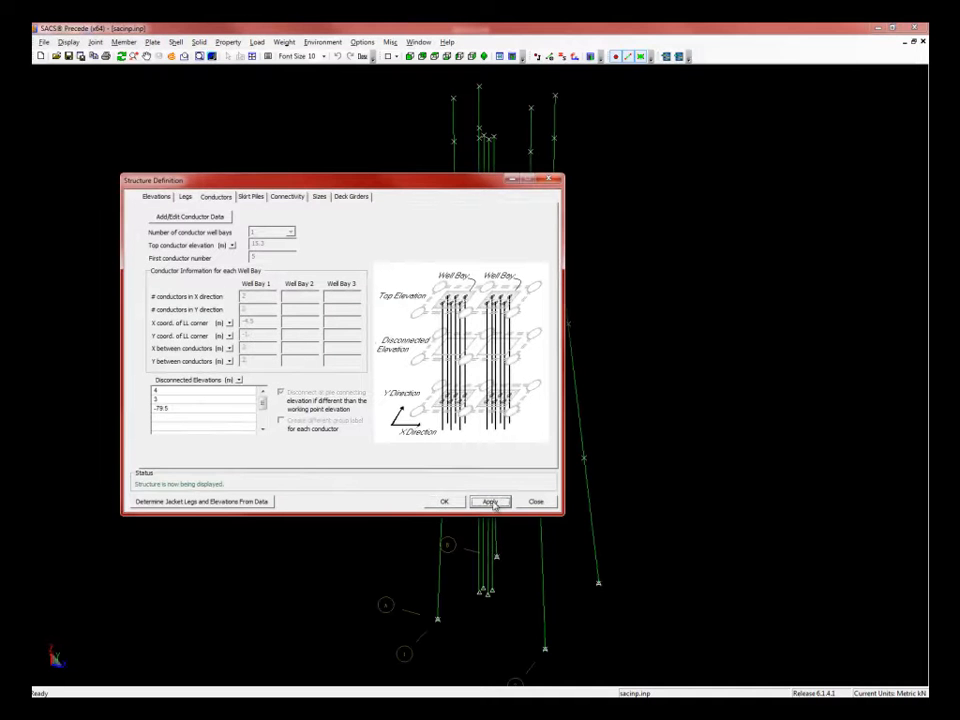
left_click(444, 501)
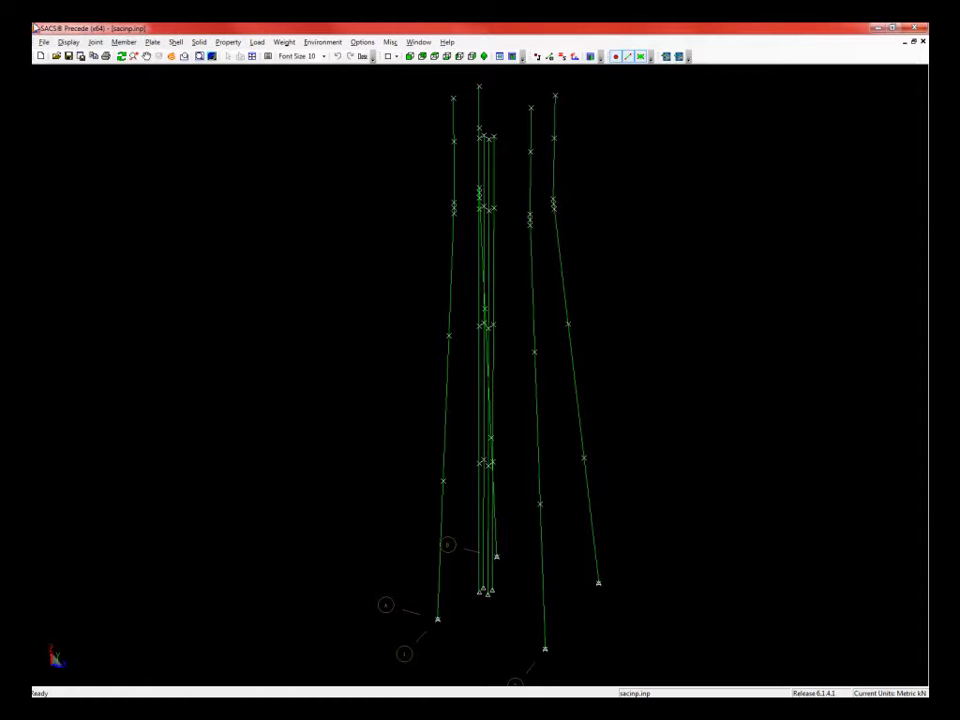
- Start a Save As with the data sorted alphanumerically
left_click(45, 44)
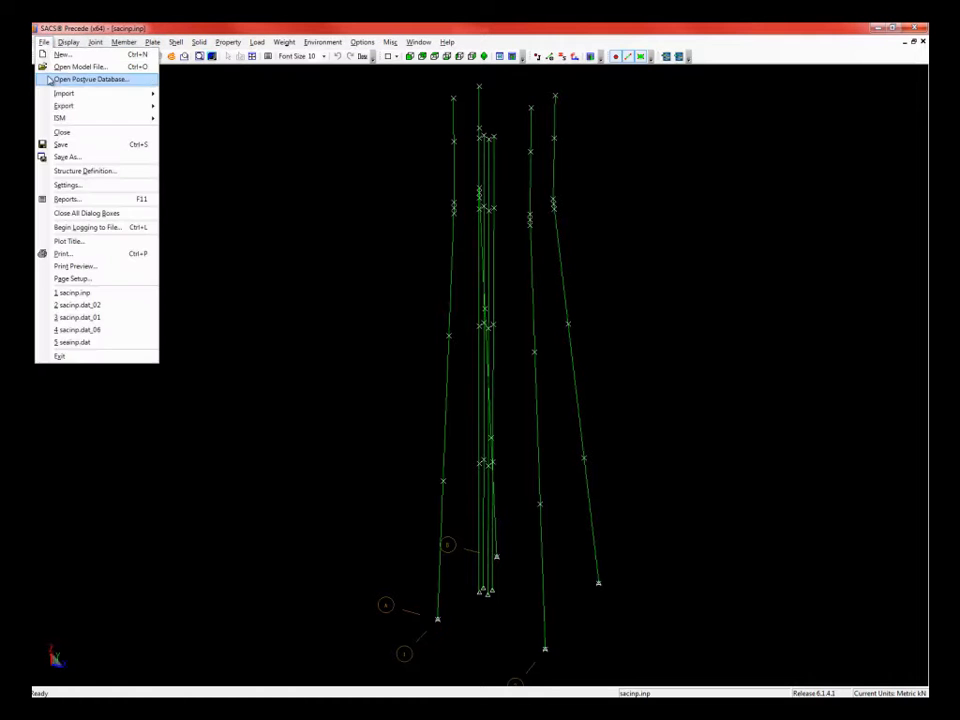
left_click(66, 157)
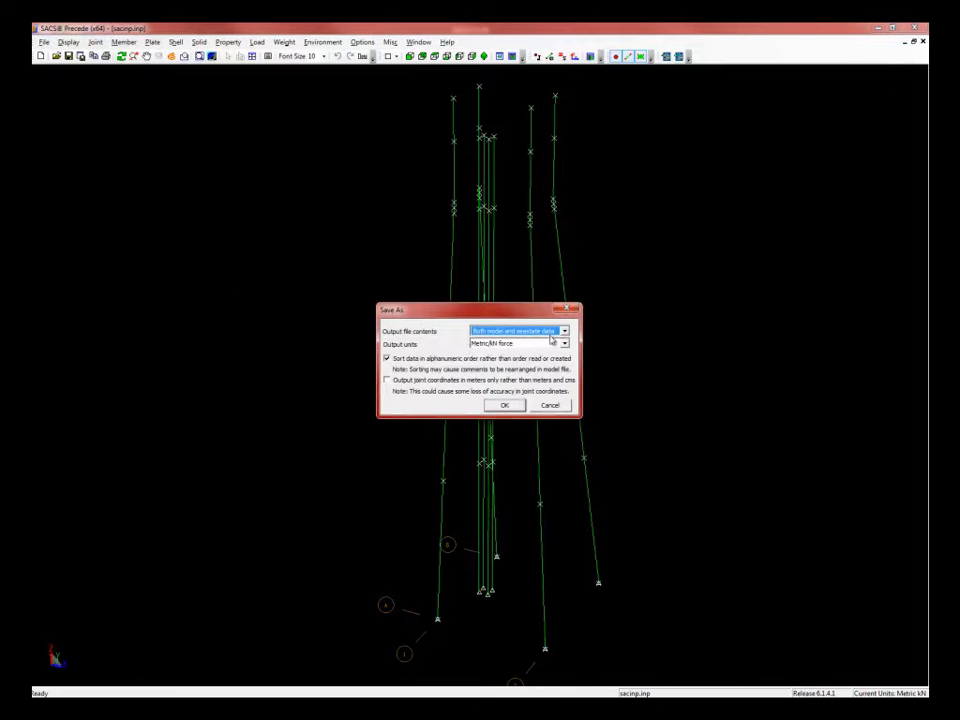
left_click(387, 359)
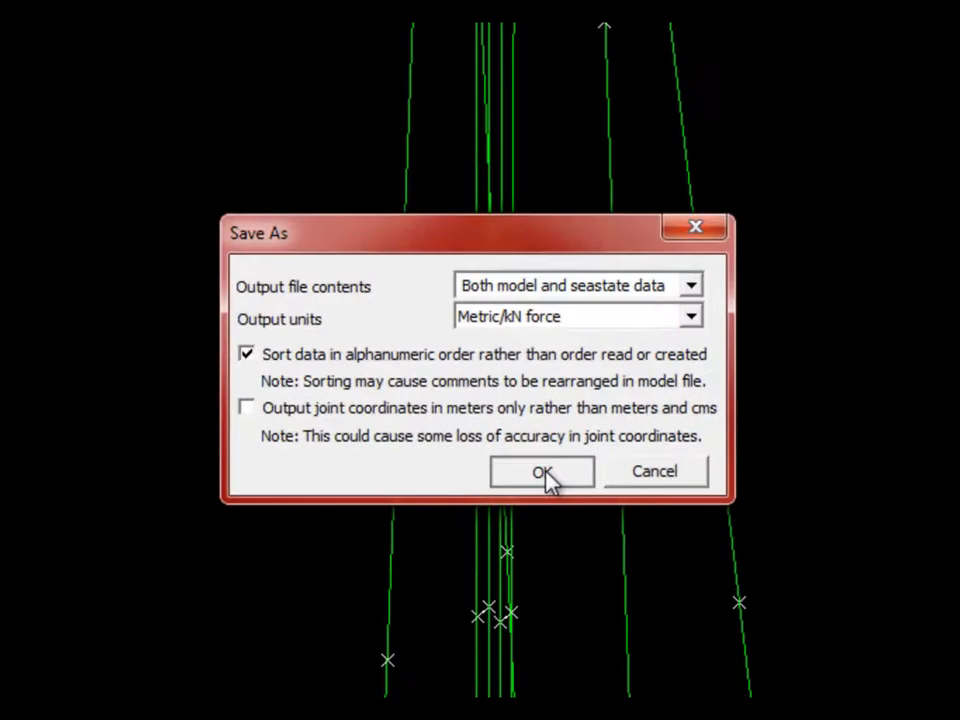
left_click(505, 406)
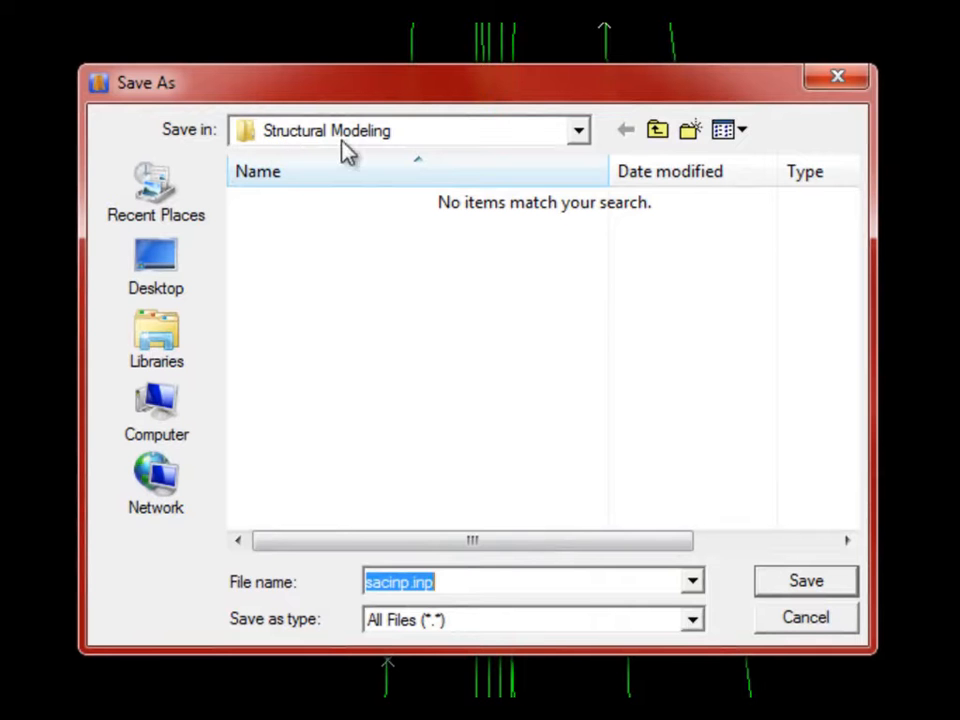
- Save the model as sacinp.dat_01 in the Structural Modeling folder
left_click(580, 134)
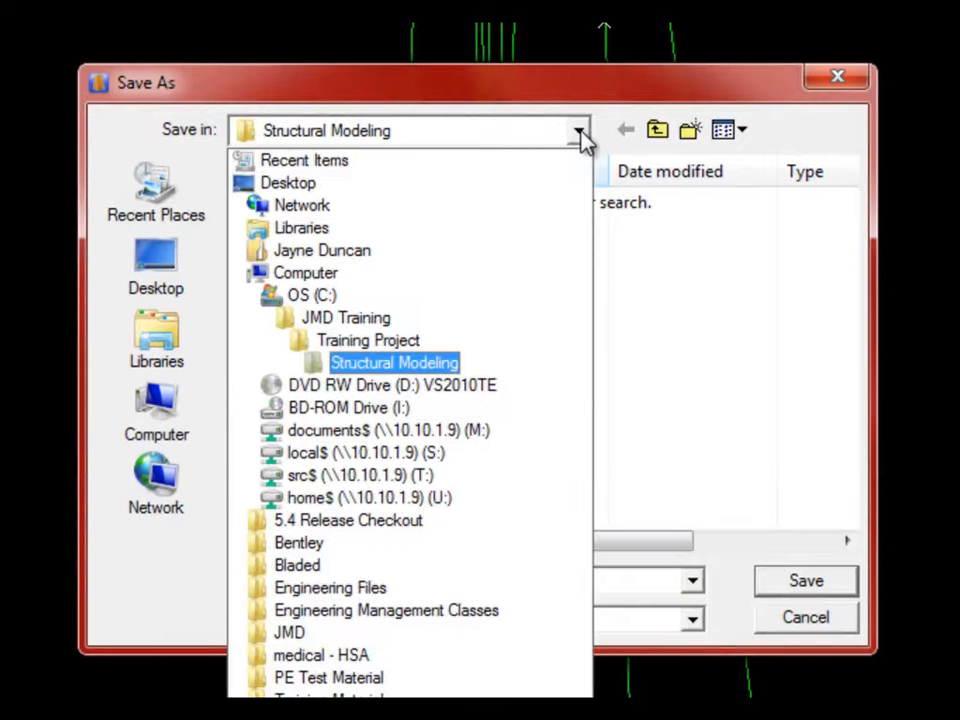
left_click(452, 366)
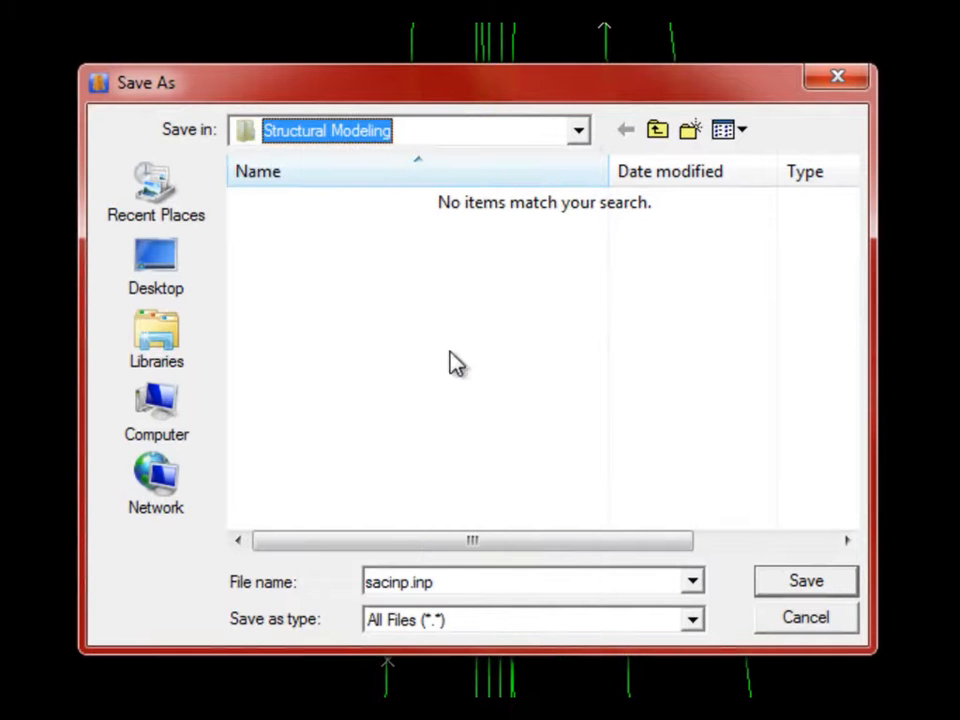
double_click(502, 581)
left_click(502, 581)
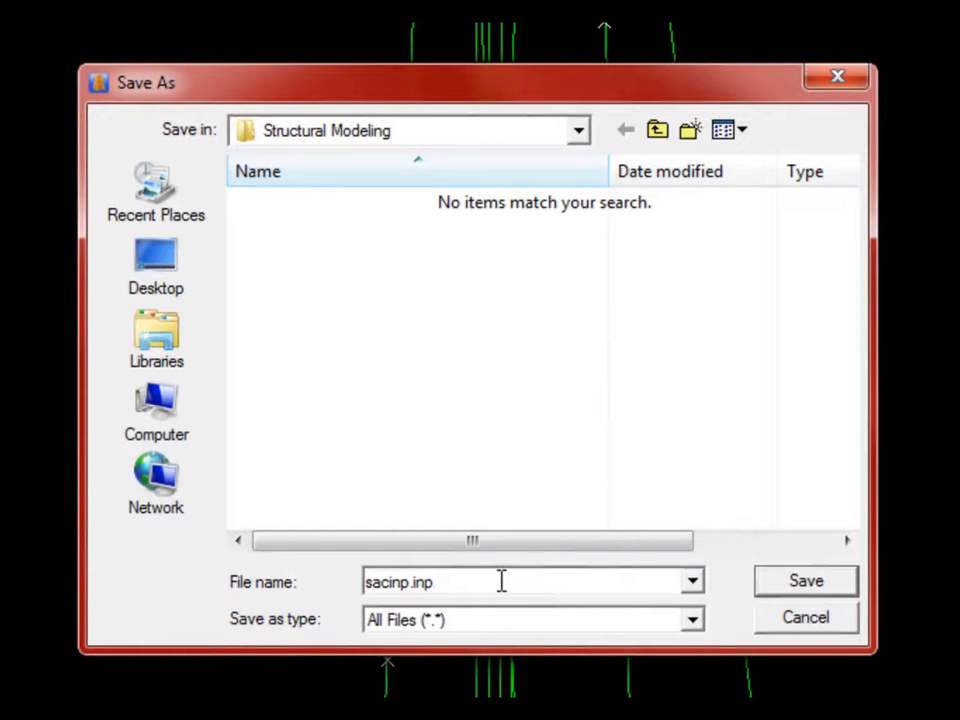
key("BackSpace")
key("BackSpace")
key("BackSpace")
type("dat_01")
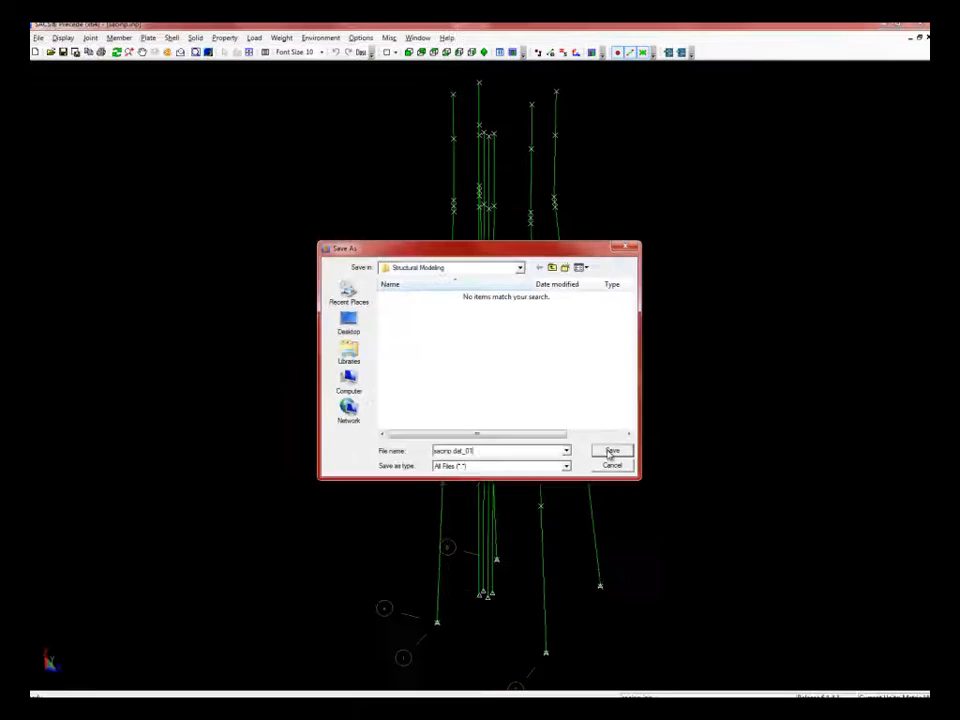
left_click(806, 581)
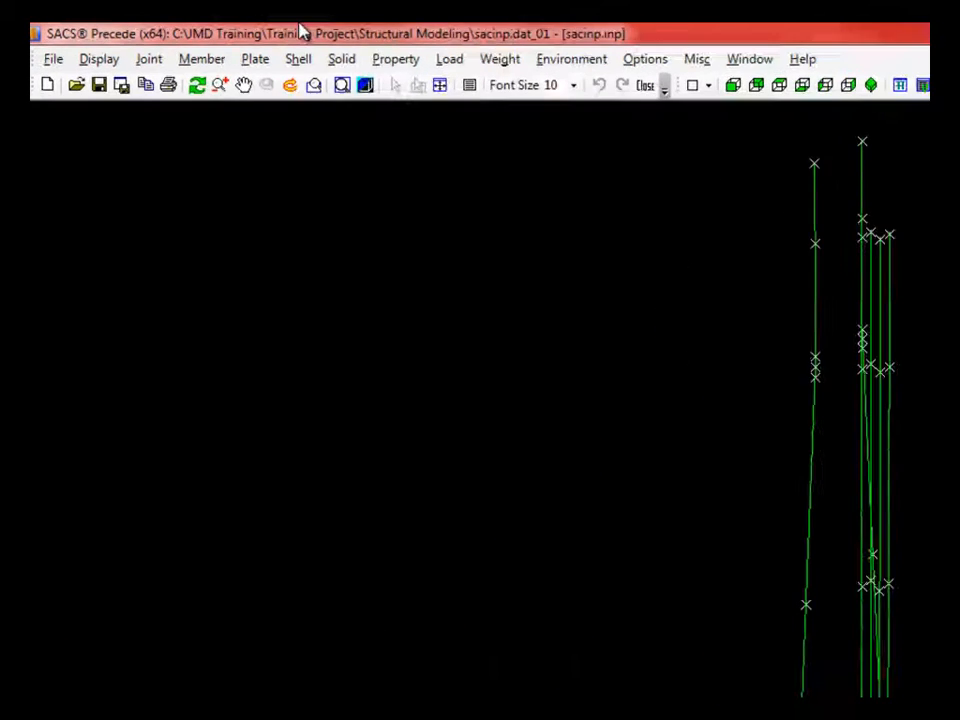
- Open the Member Group Manager mid-screen, briefly showing then hiding joint name labels
left_click(418, 70)
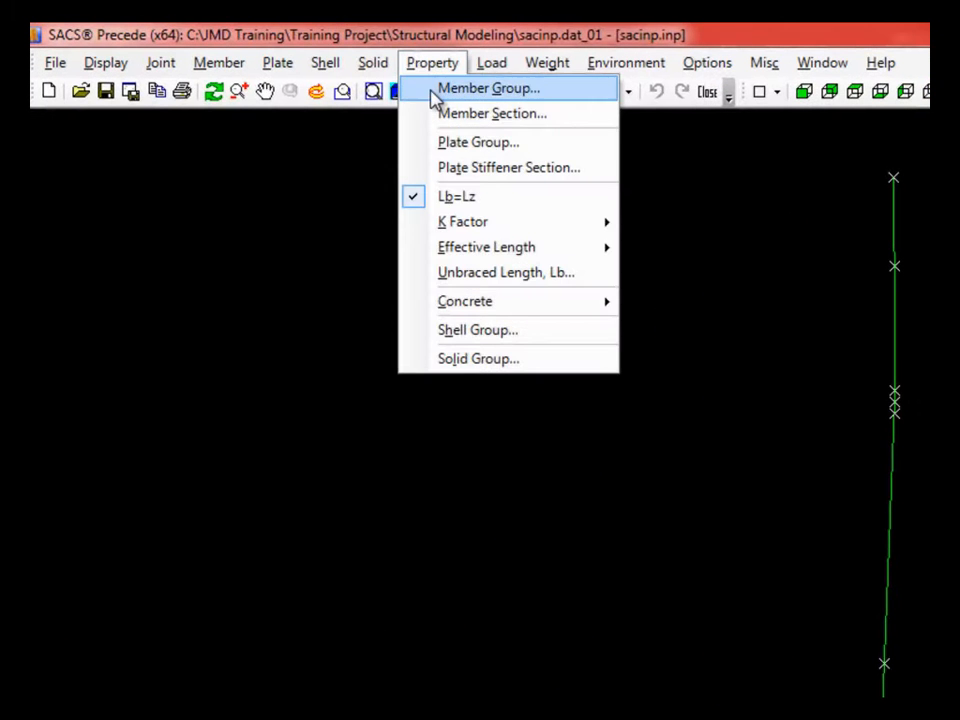
left_click(434, 90)
left_click_drag(142, 68, 268, 241)
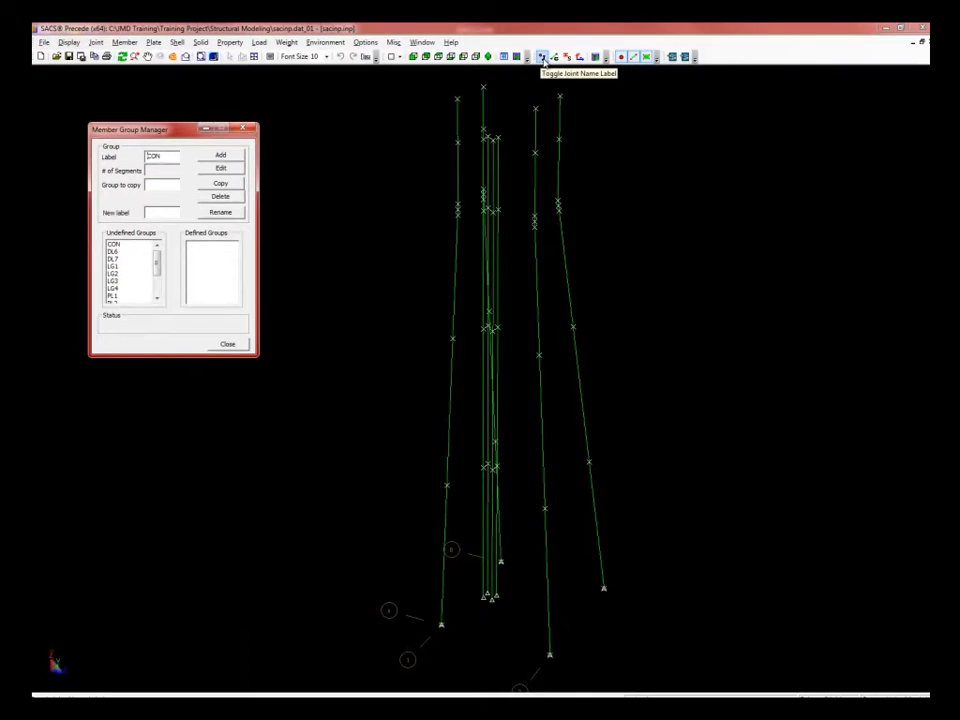
left_click(767, 75)
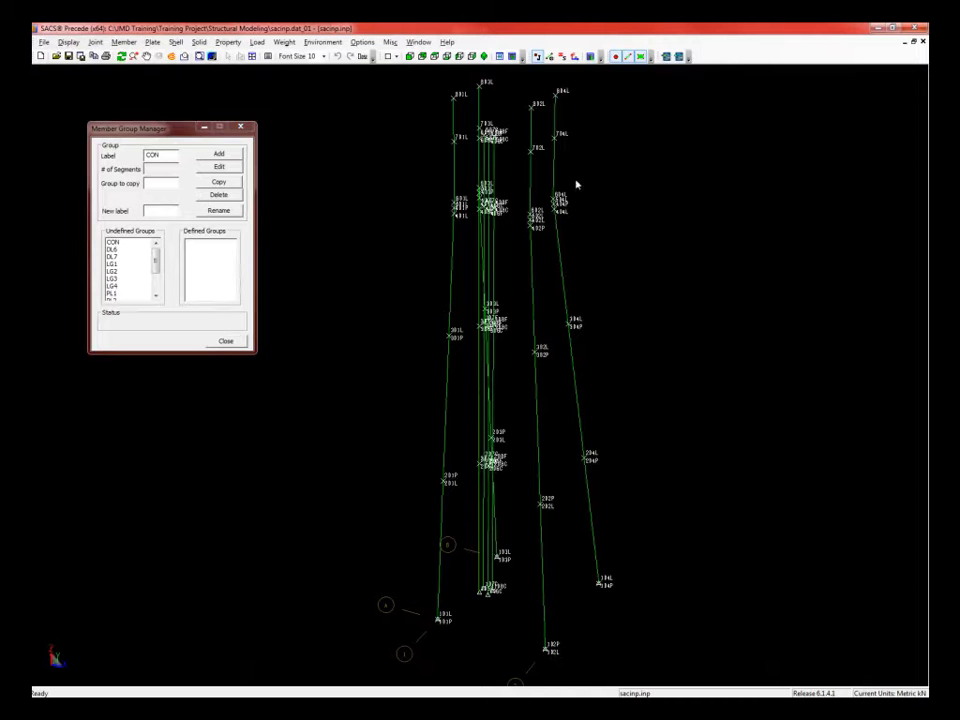
left_click(550, 57)
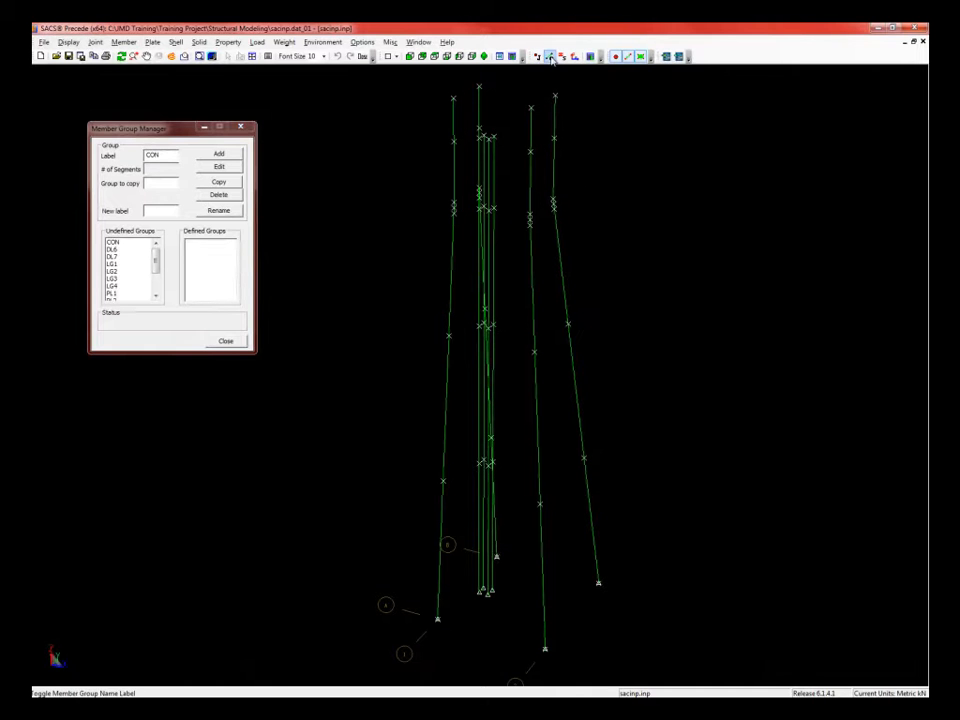
- Label the jacket members with their group names, such as LG1, PL1 and CON
left_click(550, 57)
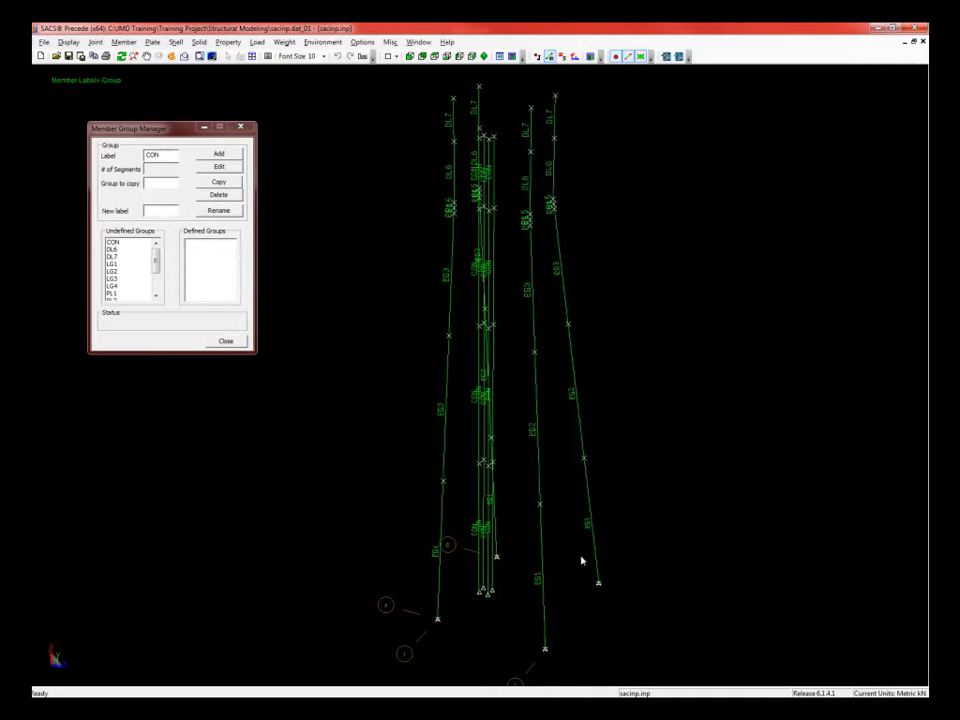
scroll(580, 561, "up", 2)
scroll(578, 559, "down", 1)
scroll(493, 648, "up", 1)
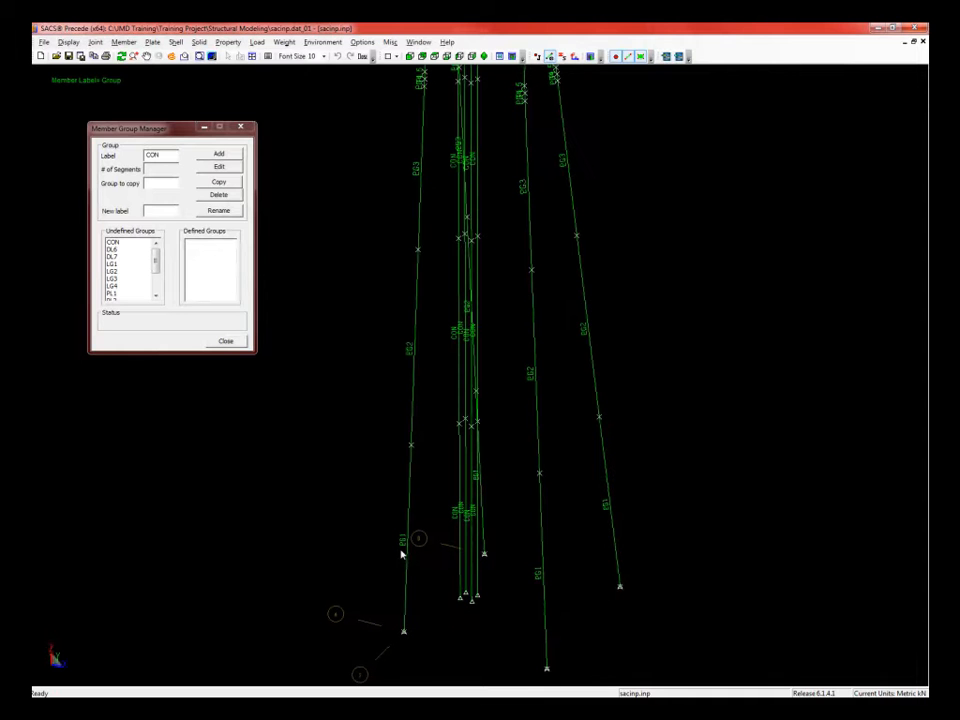
- Inspect members in the Member Details editor, then close it
left_click(123, 42)
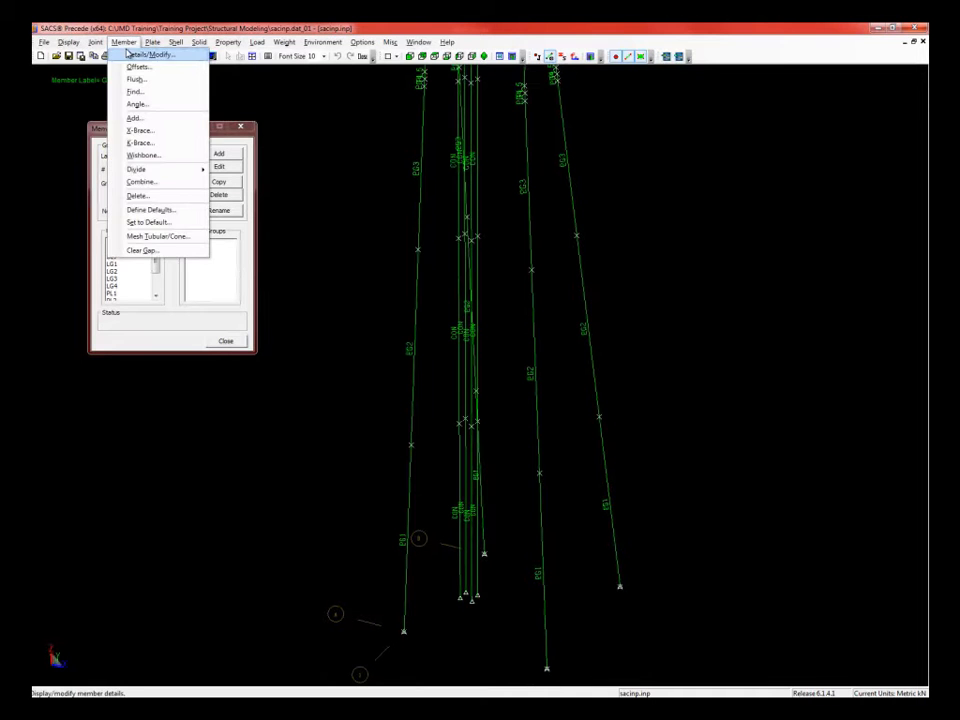
left_click(130, 54)
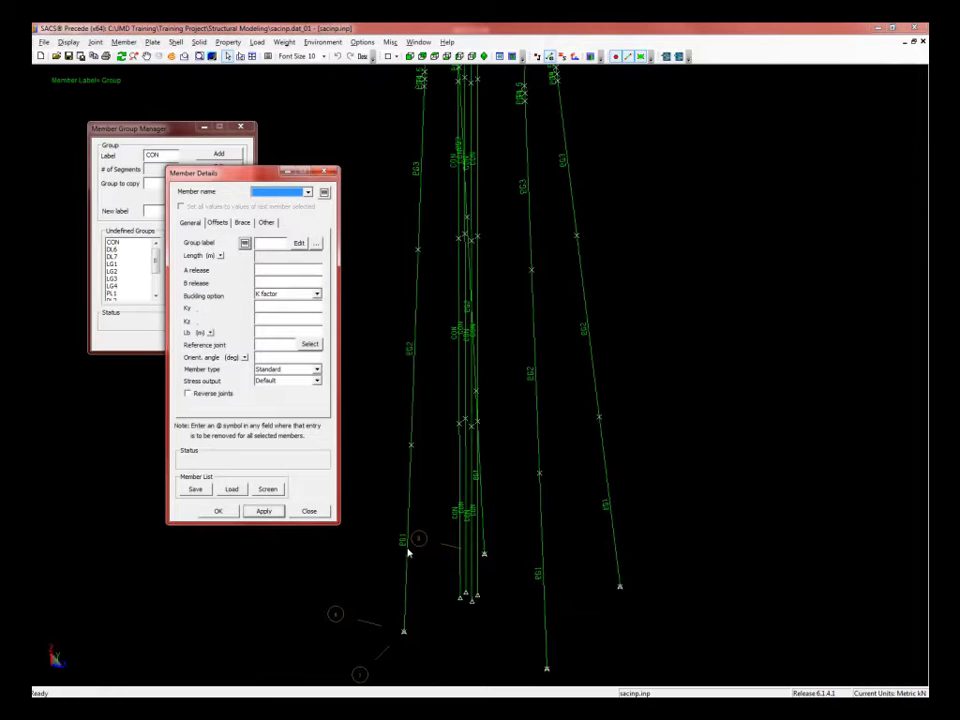
mouse_move(407, 550)
left_click(496, 397)
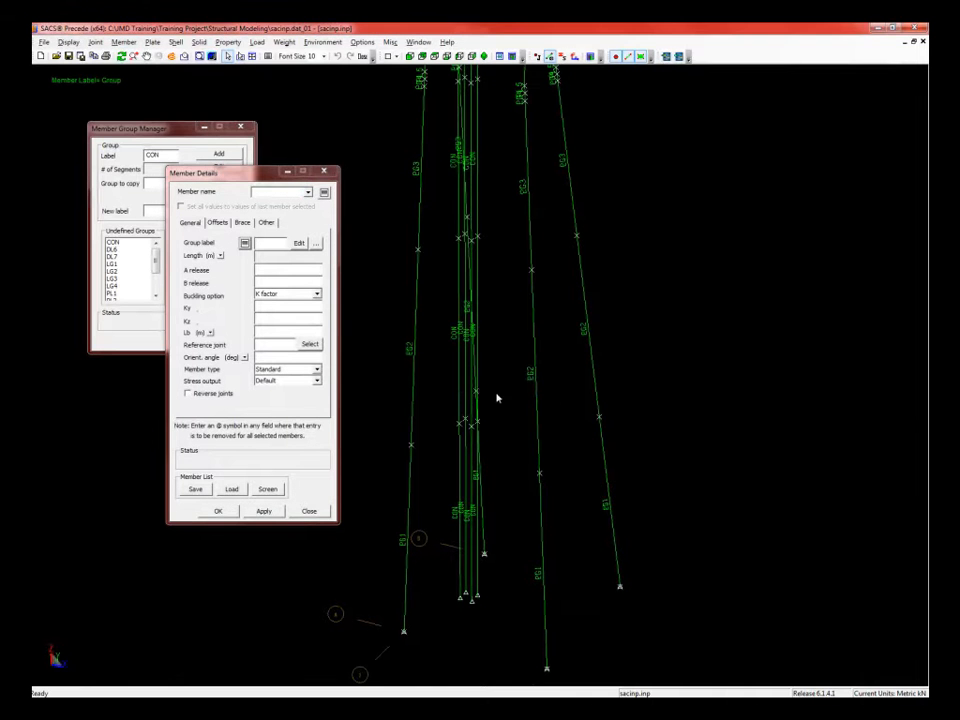
scroll(498, 412, "down", 3)
scroll(446, 150, "up", 4)
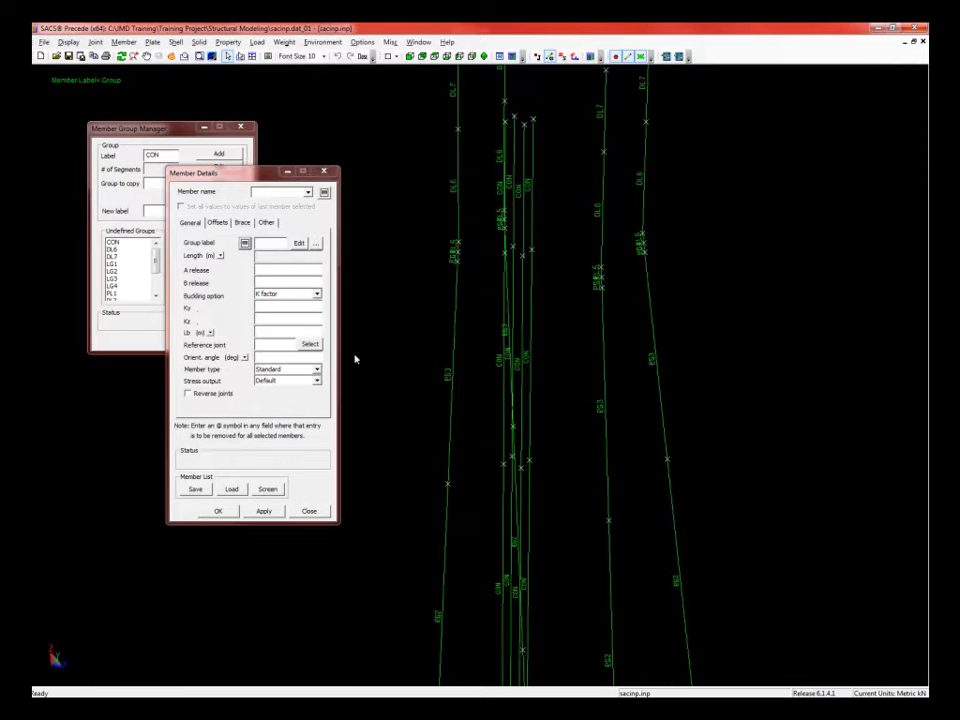
left_click(315, 511)
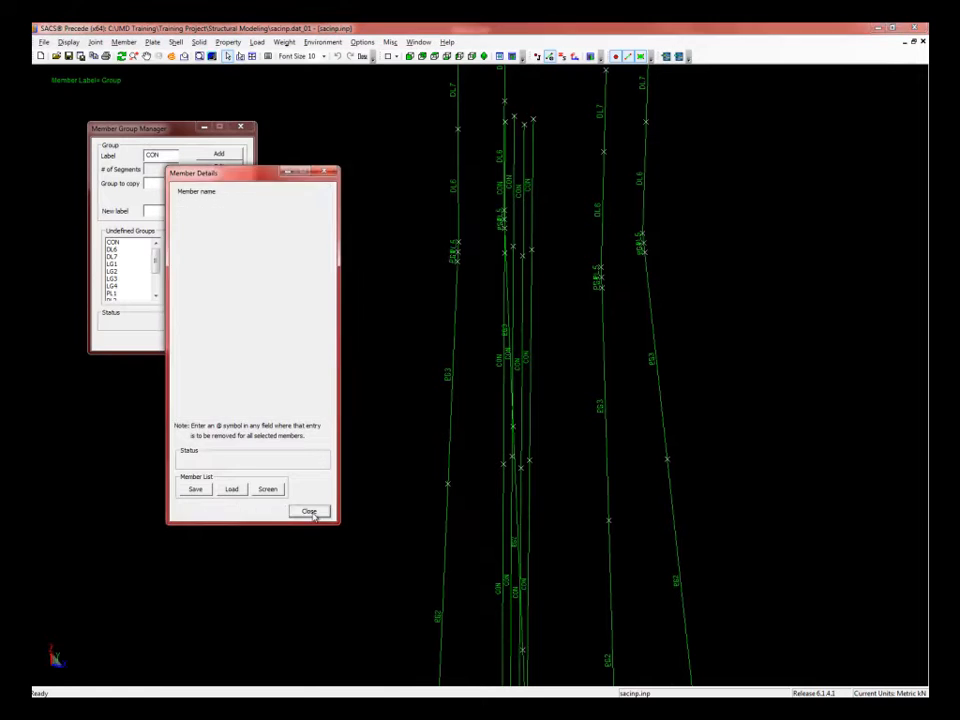
- Select undefined group LG1 and open its Add Member Group dialog (E 20000, G 7722, Fy 24.8)
left_click(135, 130)
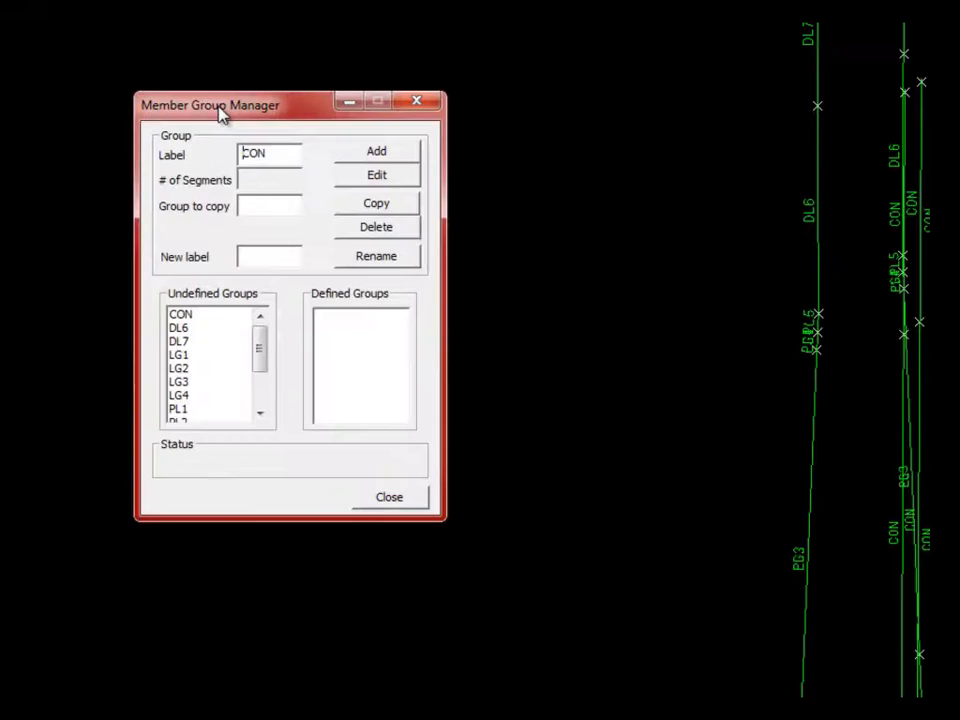
left_click(228, 42)
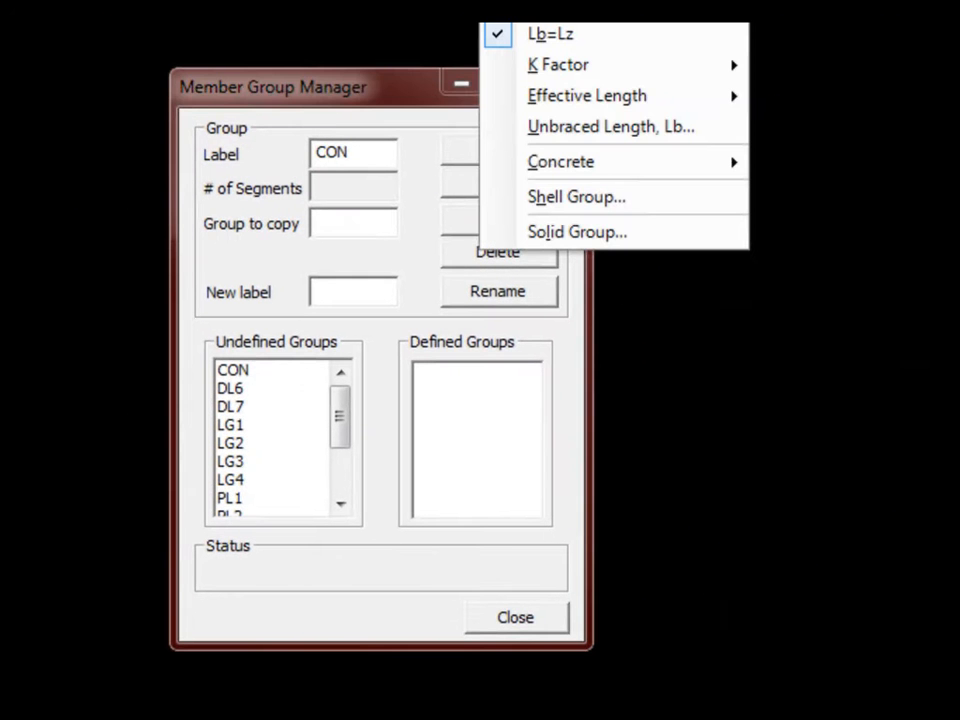
left_click(279, 89)
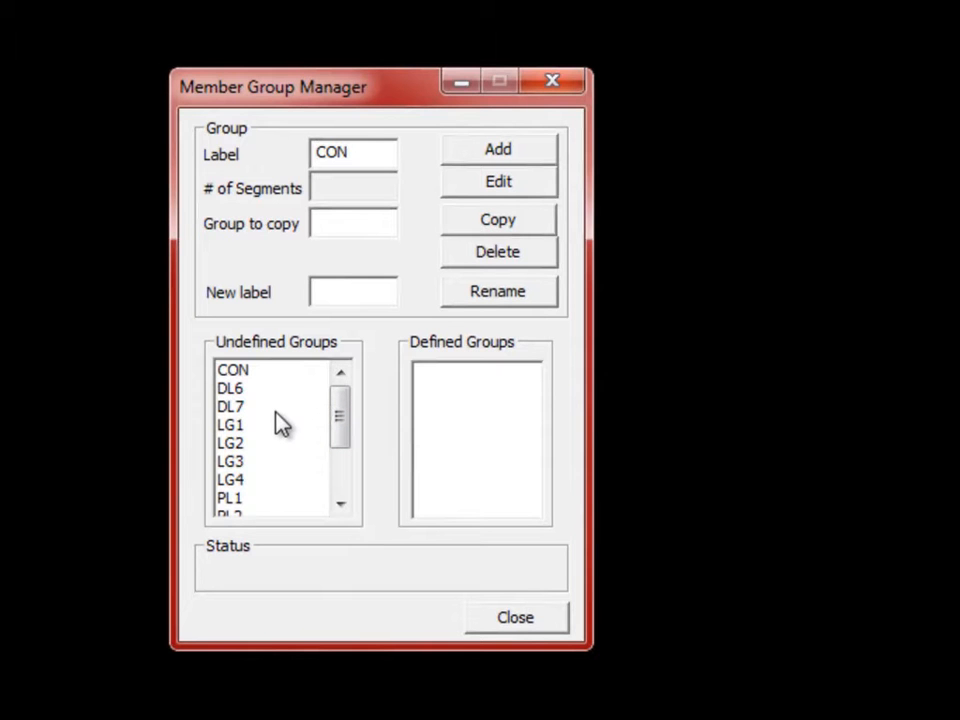
left_click(250, 427)
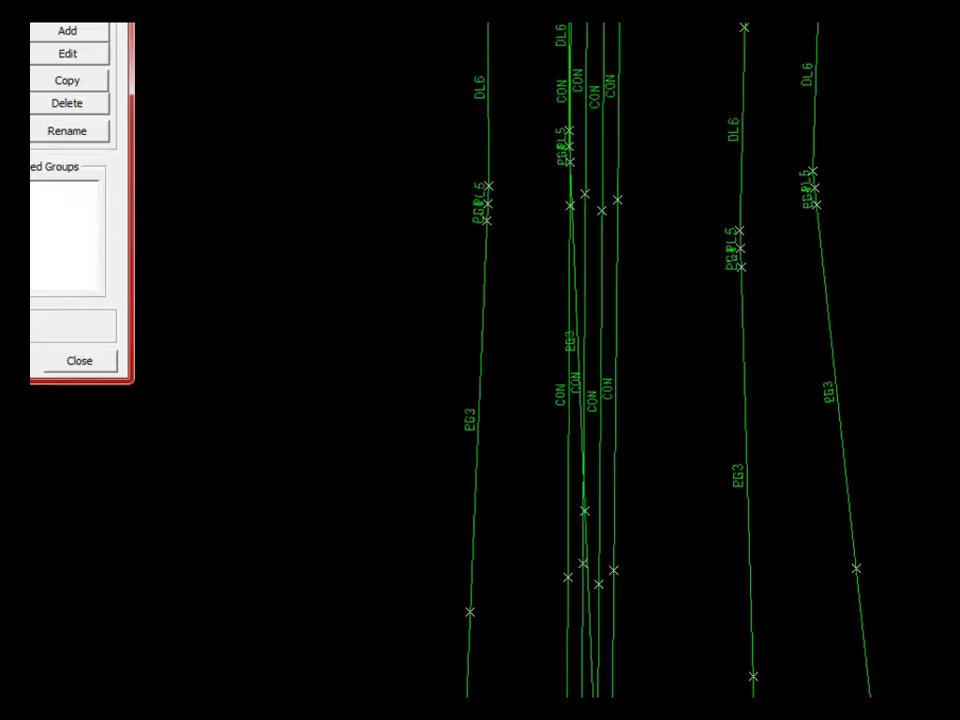
left_click(37, 32)
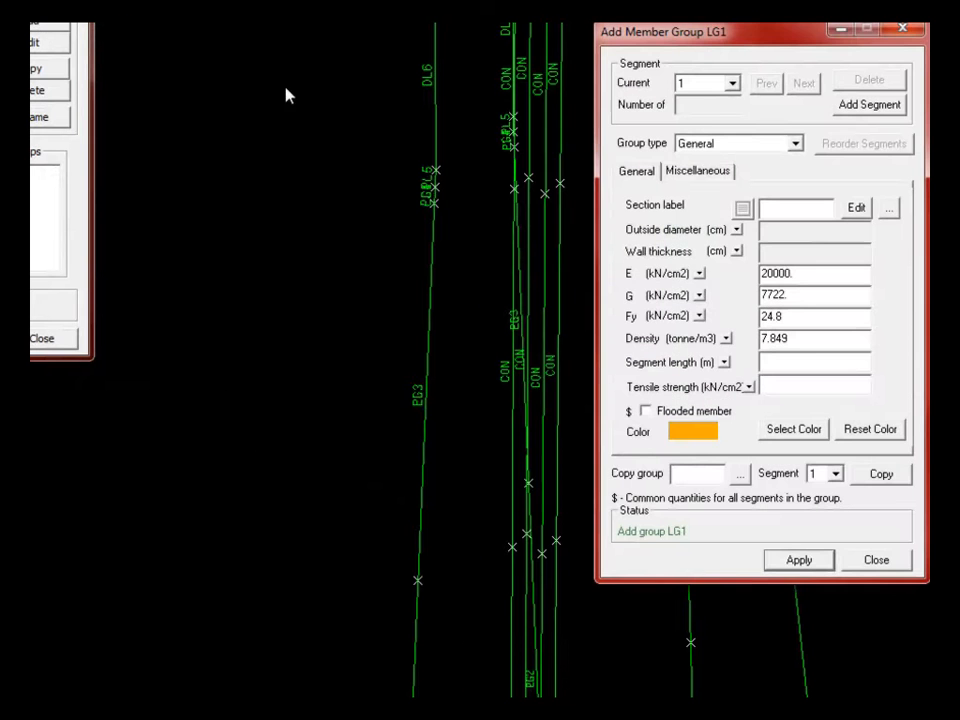
- Set LG1 to group type Tubular (OD&WT) with its outside diameter in inches
left_click_drag(776, 47, 630, 112)
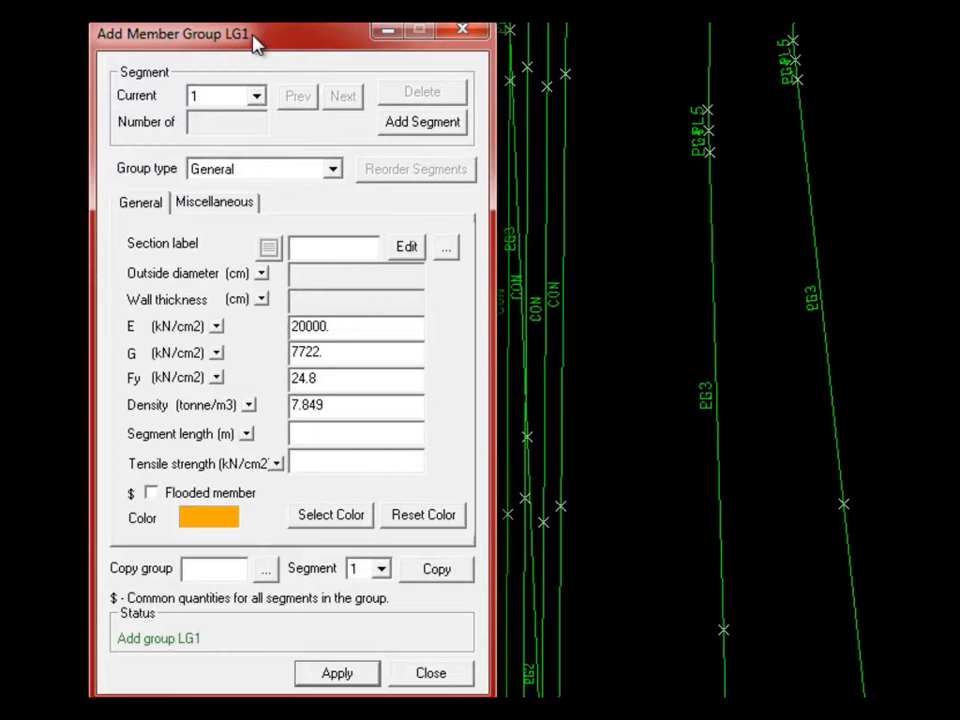
left_click(332, 171)
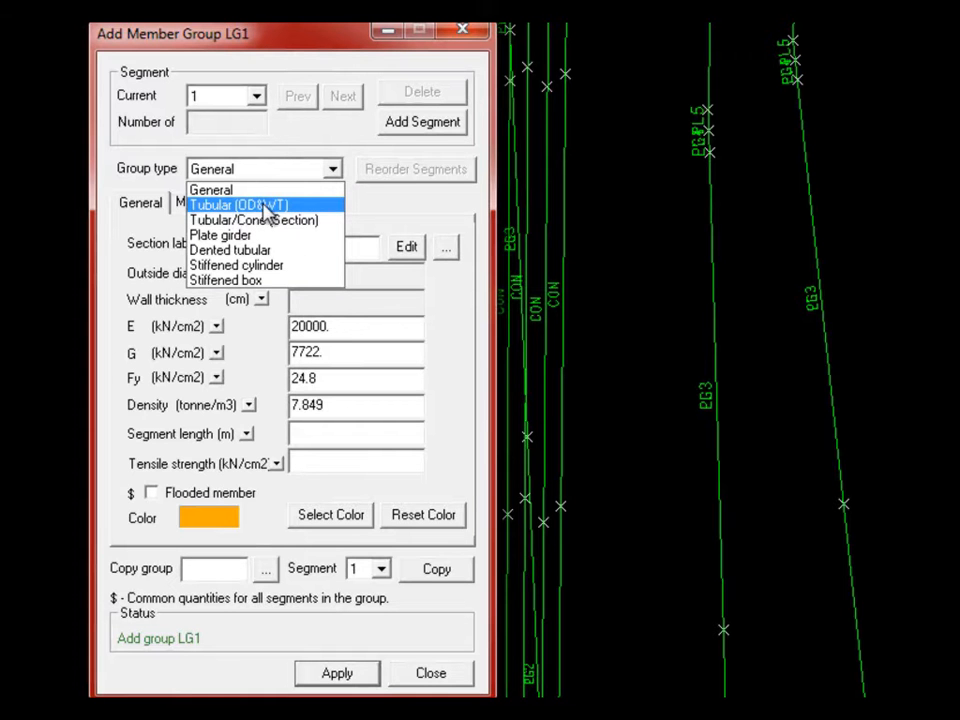
left_click(215, 205)
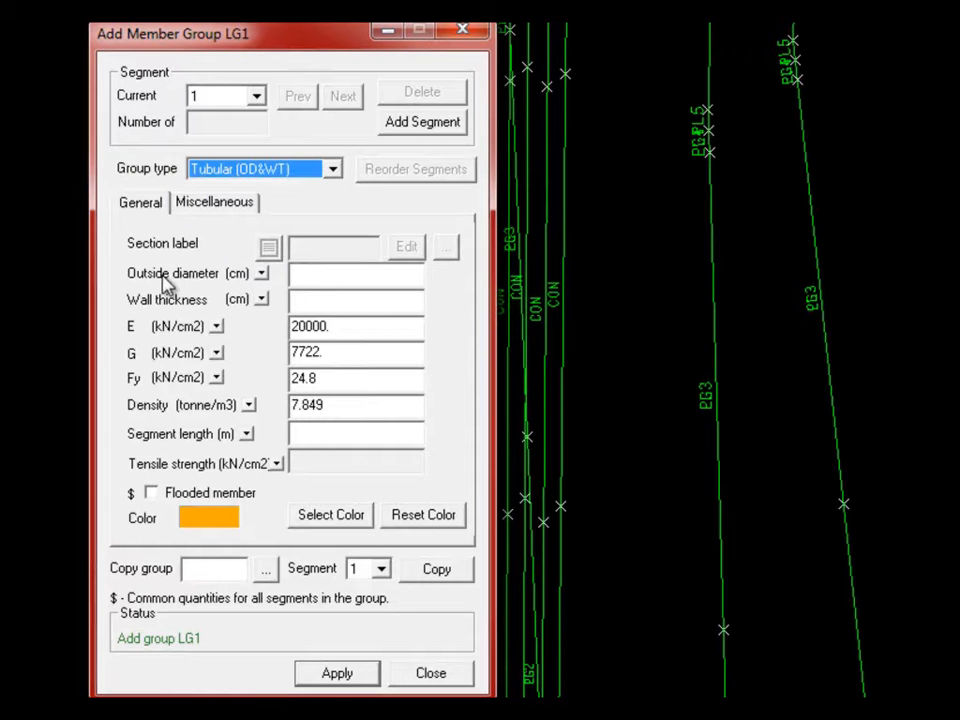
left_click(262, 274)
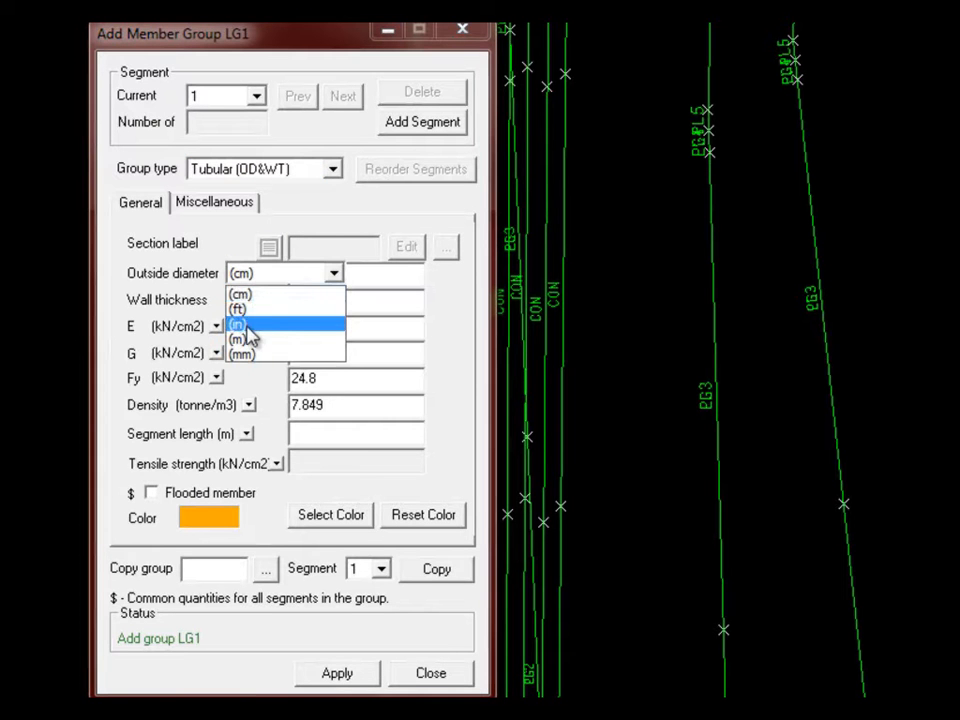
left_click(245, 324)
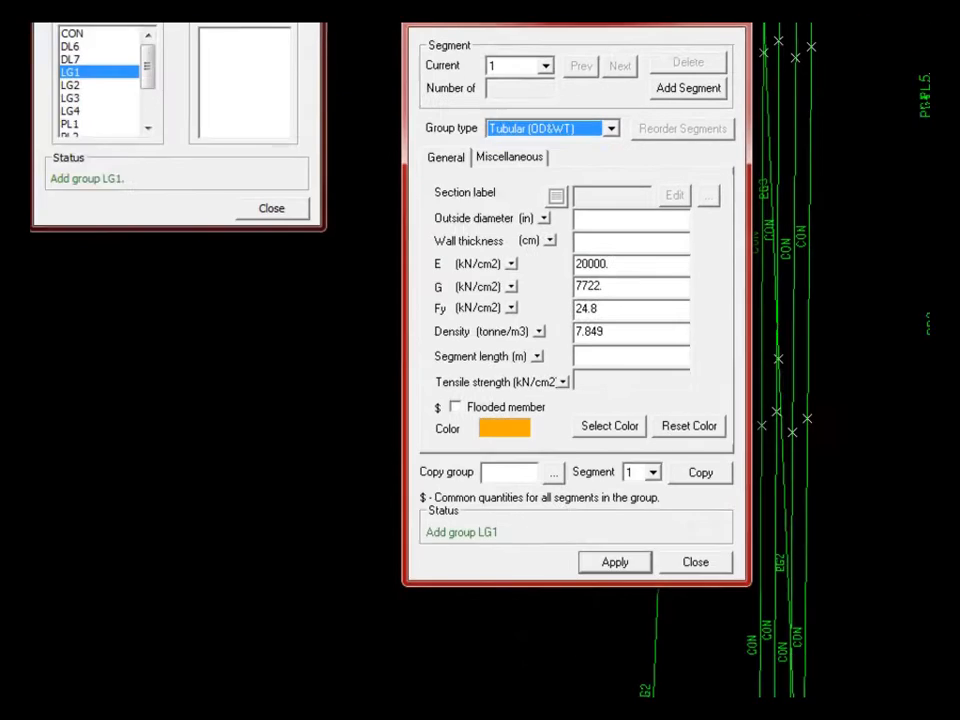
left_click(40, 25)
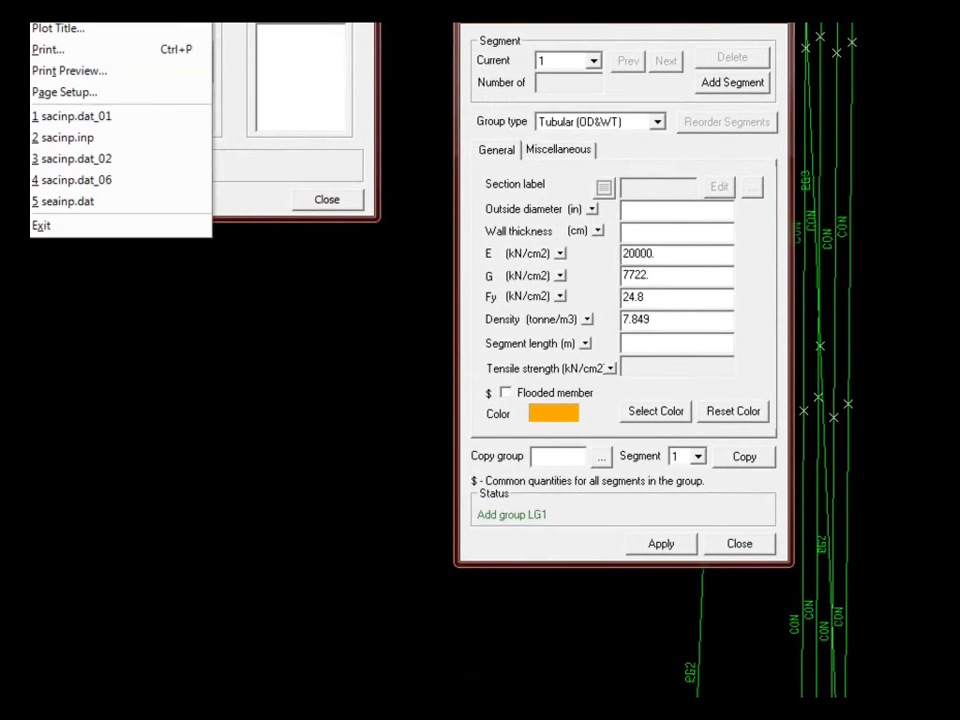
- In Settings, make inches the user-defined default unit for tubular ODs and WTs
left_click(58, 24)
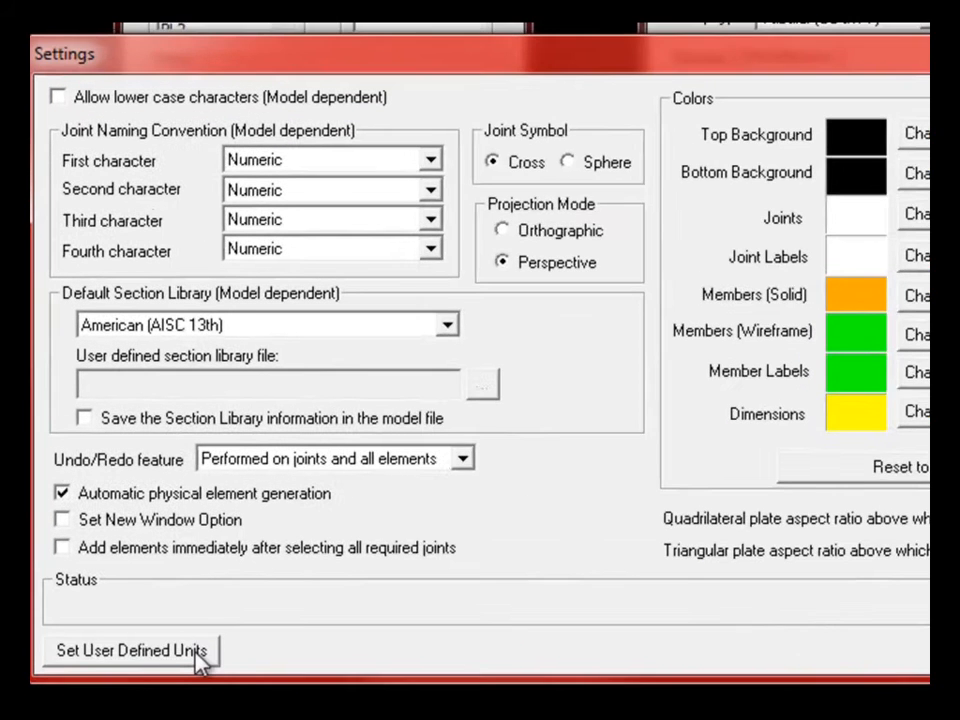
left_click(148, 567)
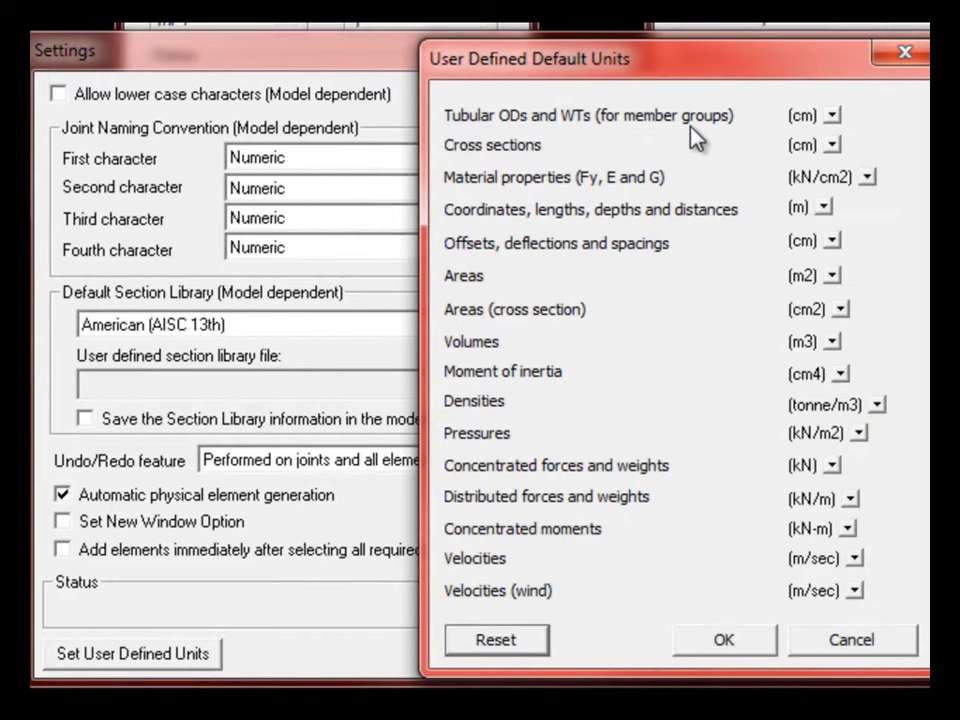
left_click(832, 117)
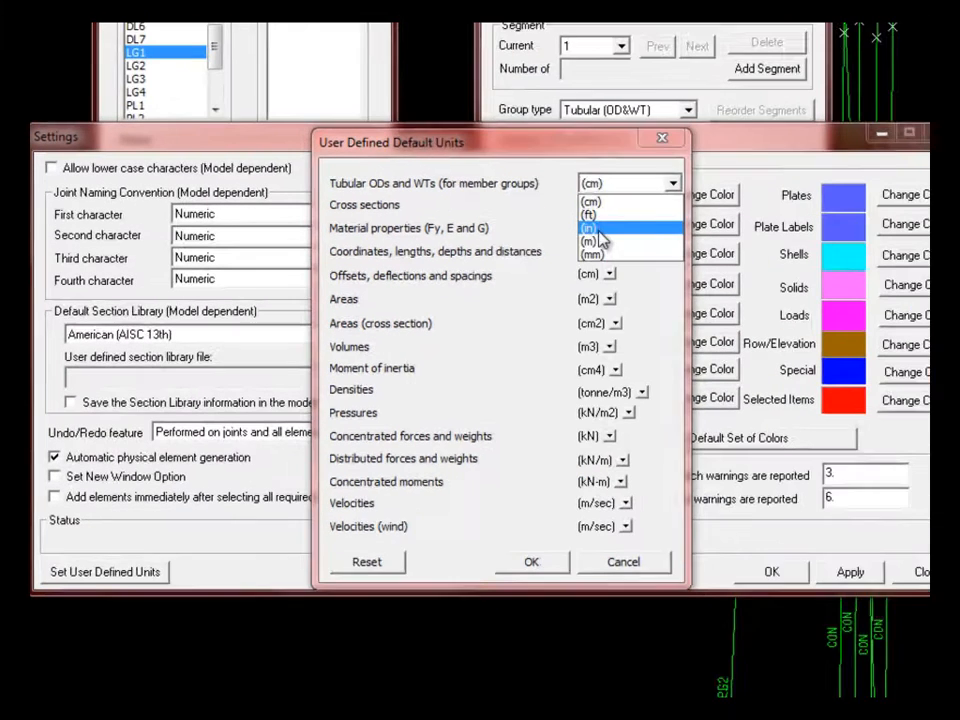
left_click(803, 177)
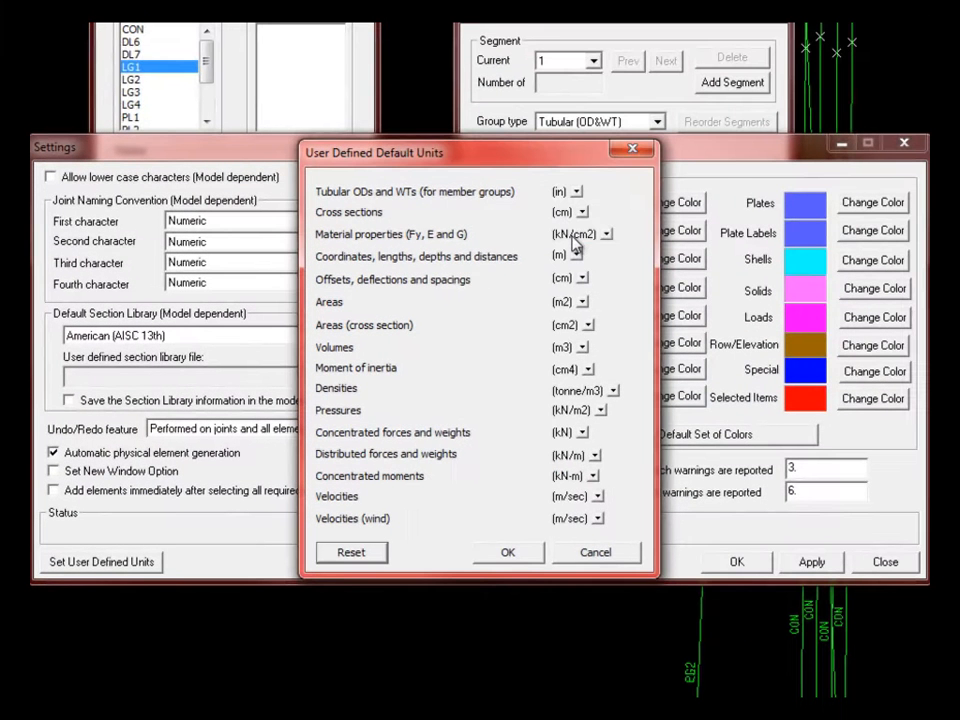
left_click(506, 553)
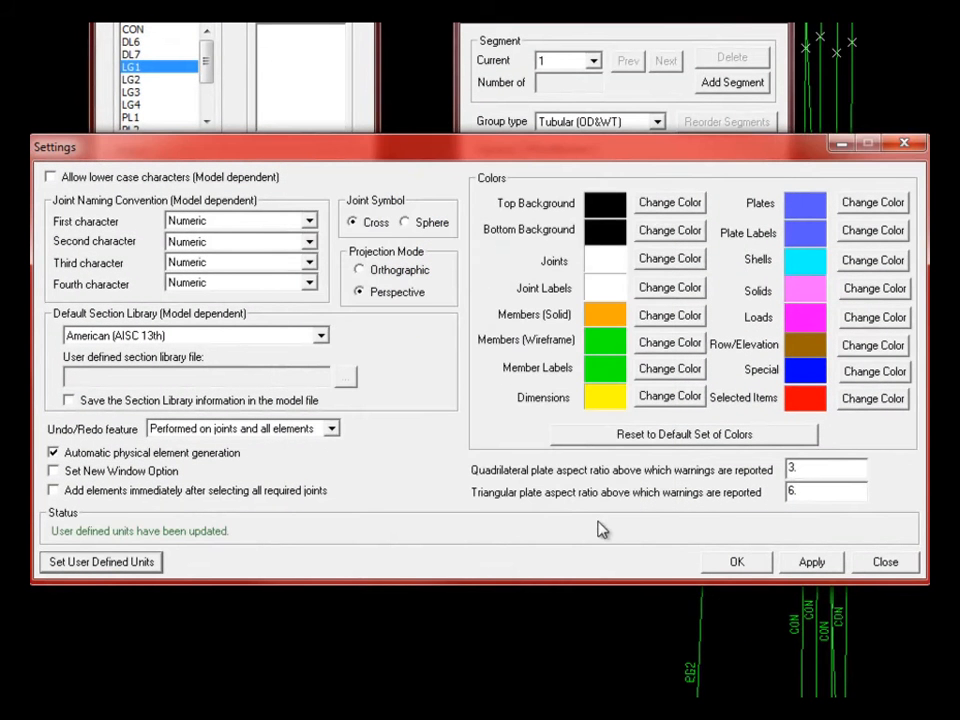
left_click(737, 563)
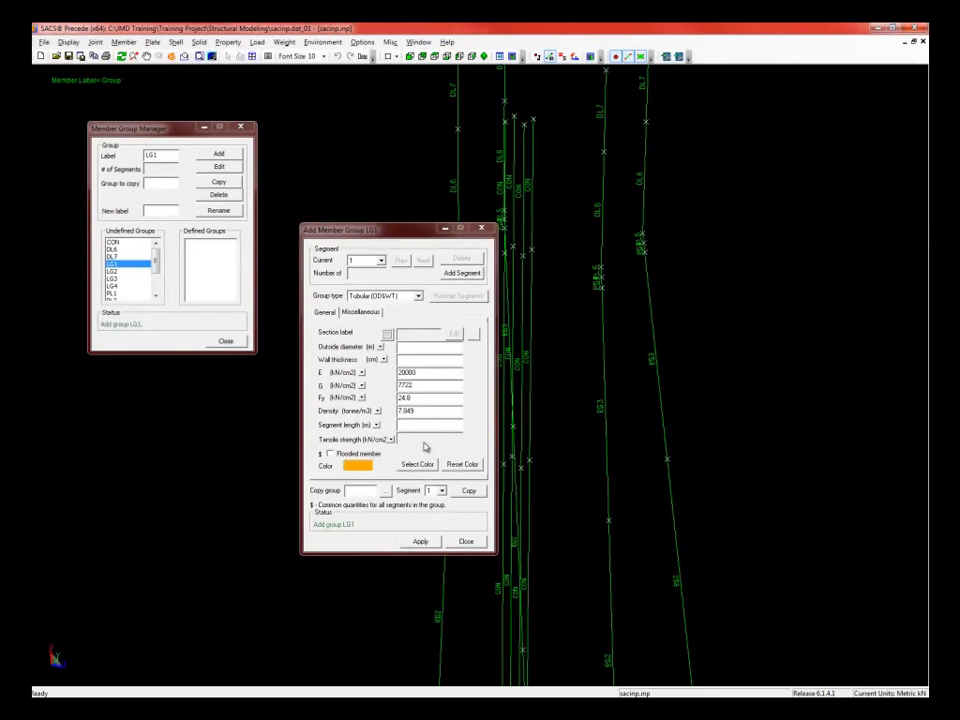
- Redefine LG1 from scratch as Tubular (OD&WT), with OD and WT now in inches
left_click(481, 230)
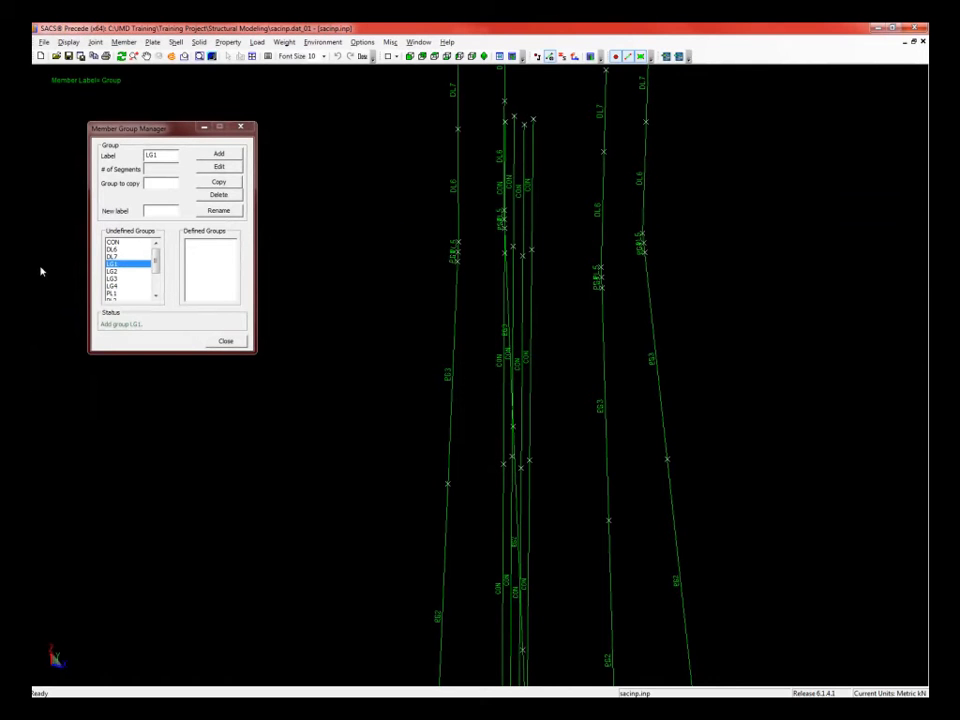
left_click(112, 266)
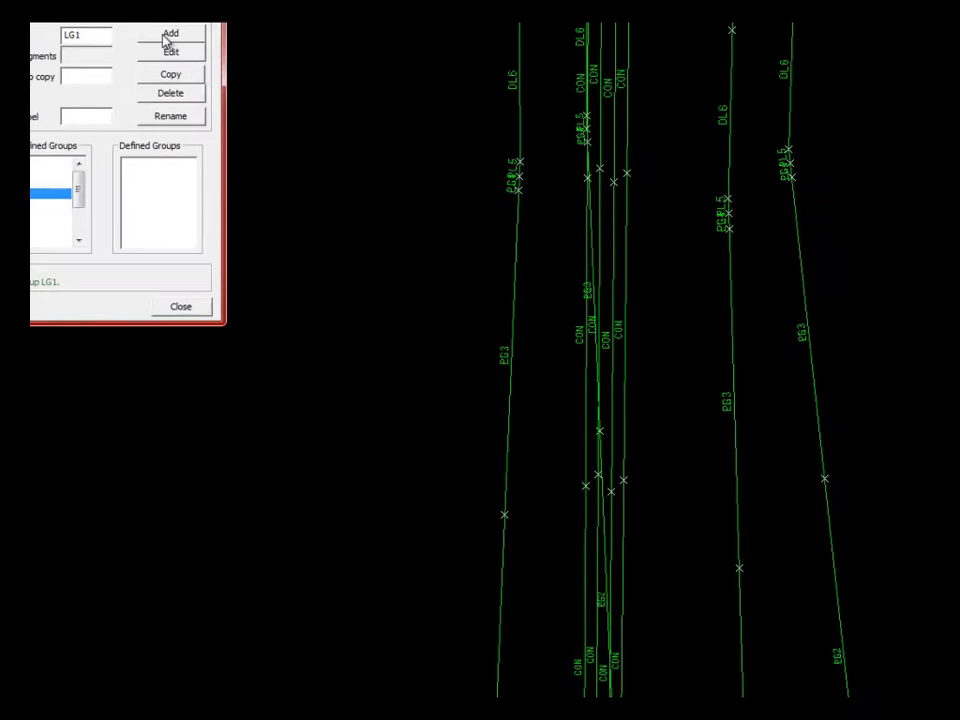
left_click(167, 38)
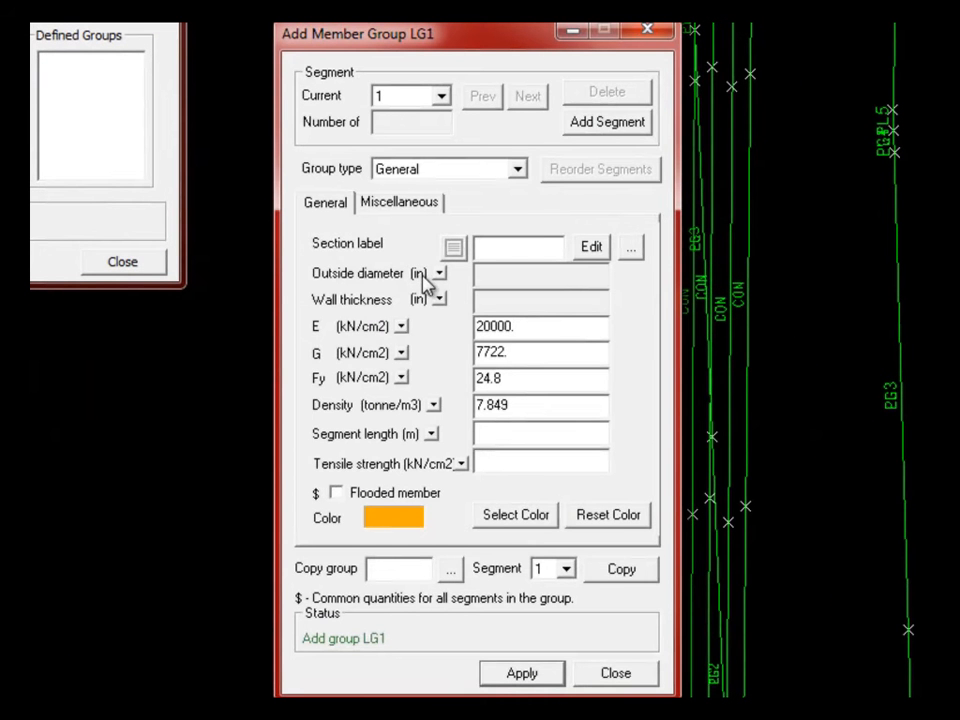
left_click(520, 172)
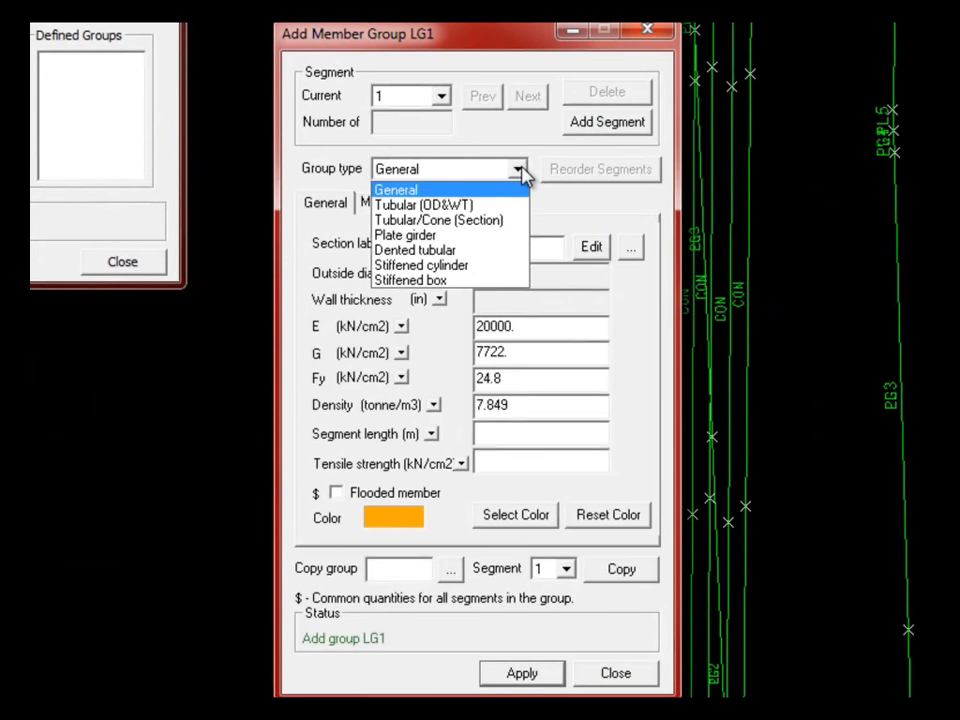
left_click(470, 206)
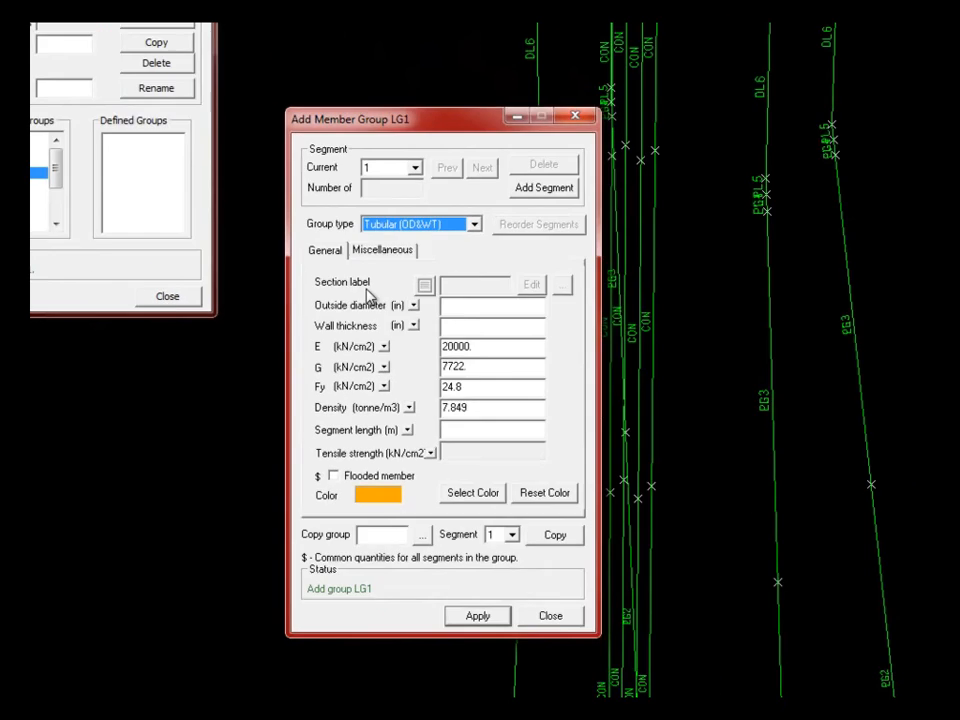
left_click(438, 273)
left_click(371, 378)
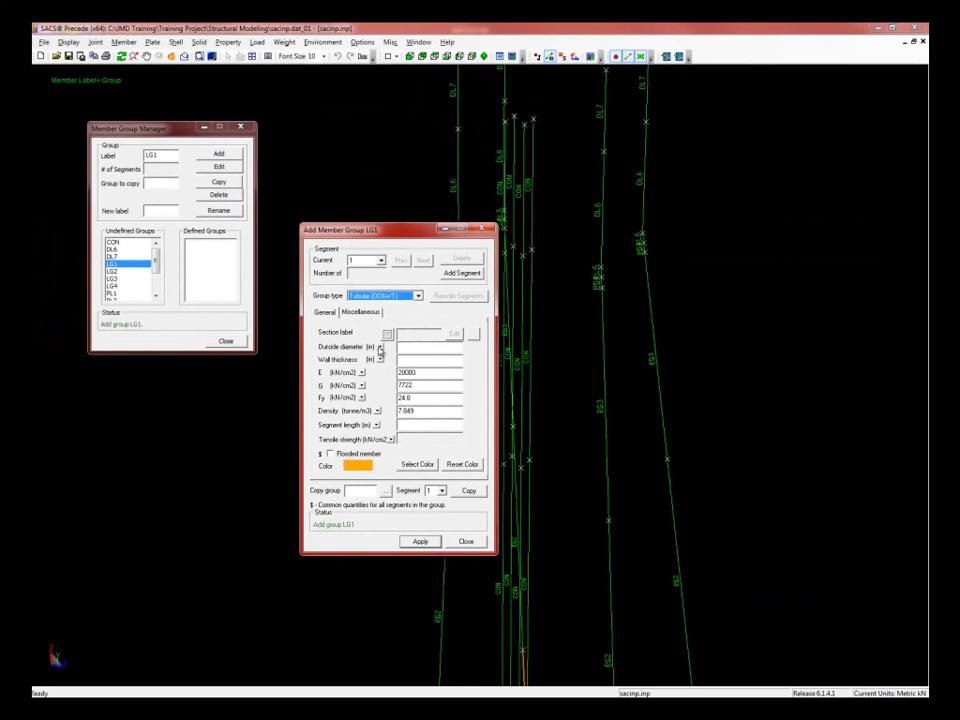